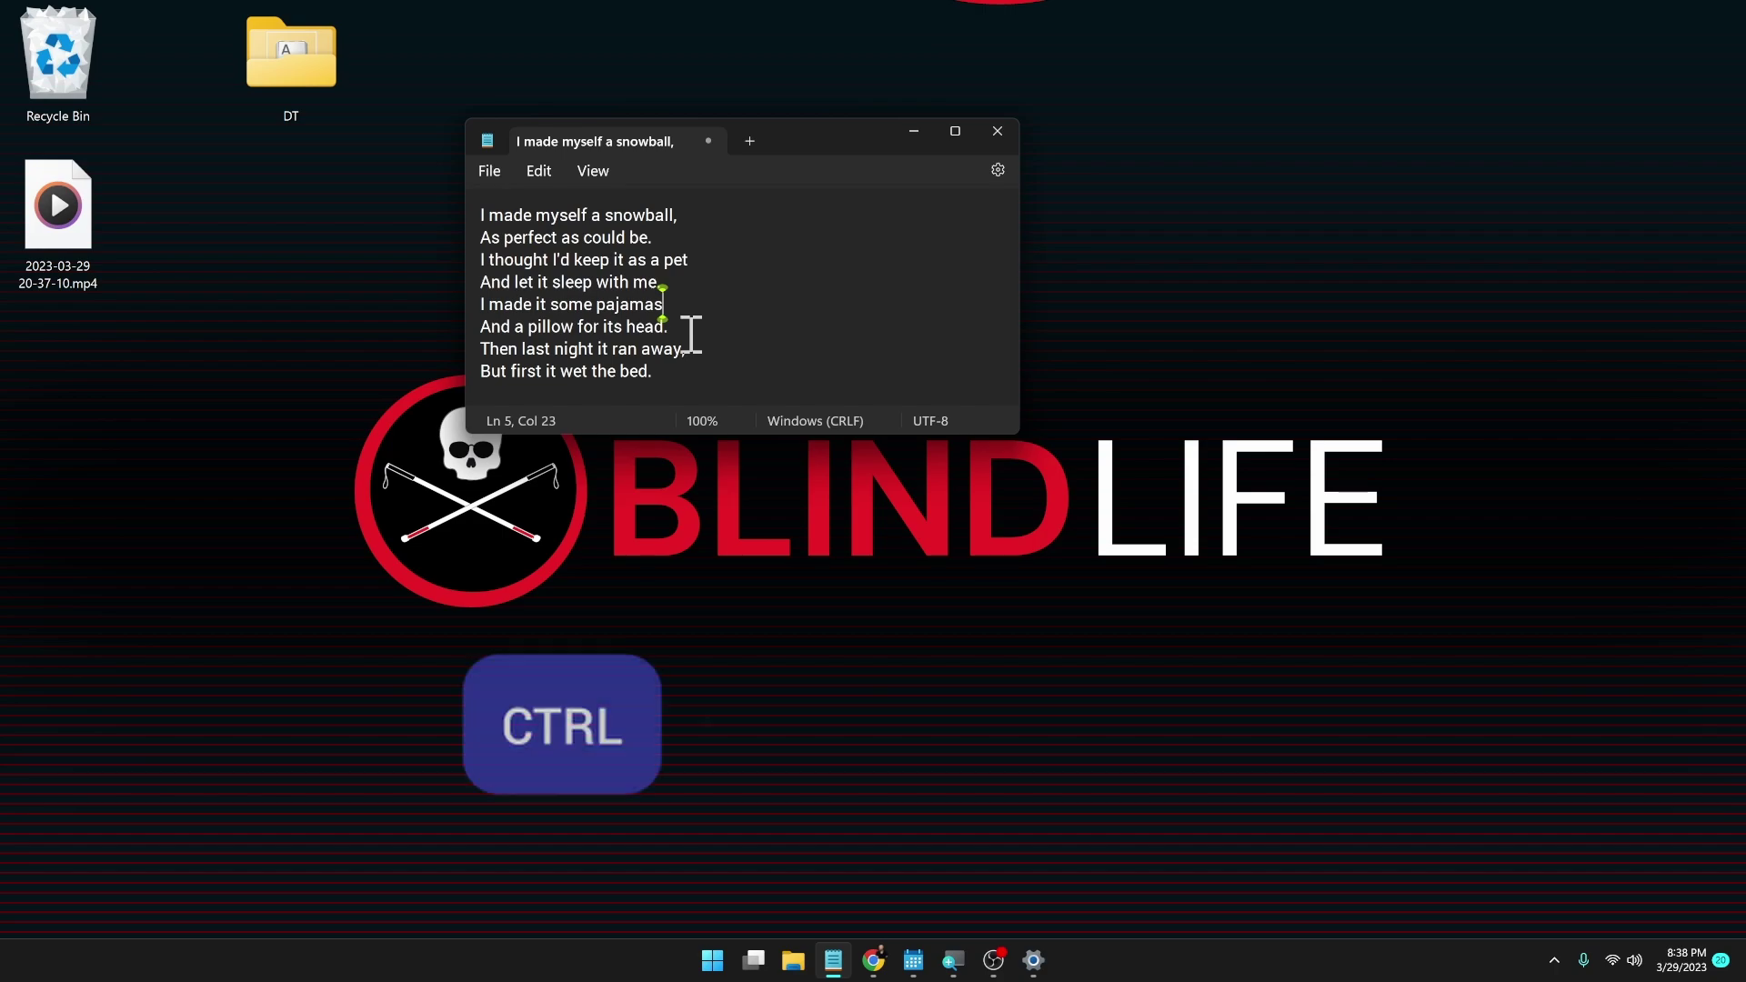
# - Turn on Narrator and have it read the snowball poem's first three lines in Notepad
pyautogui.press('ctrl+super+Return')
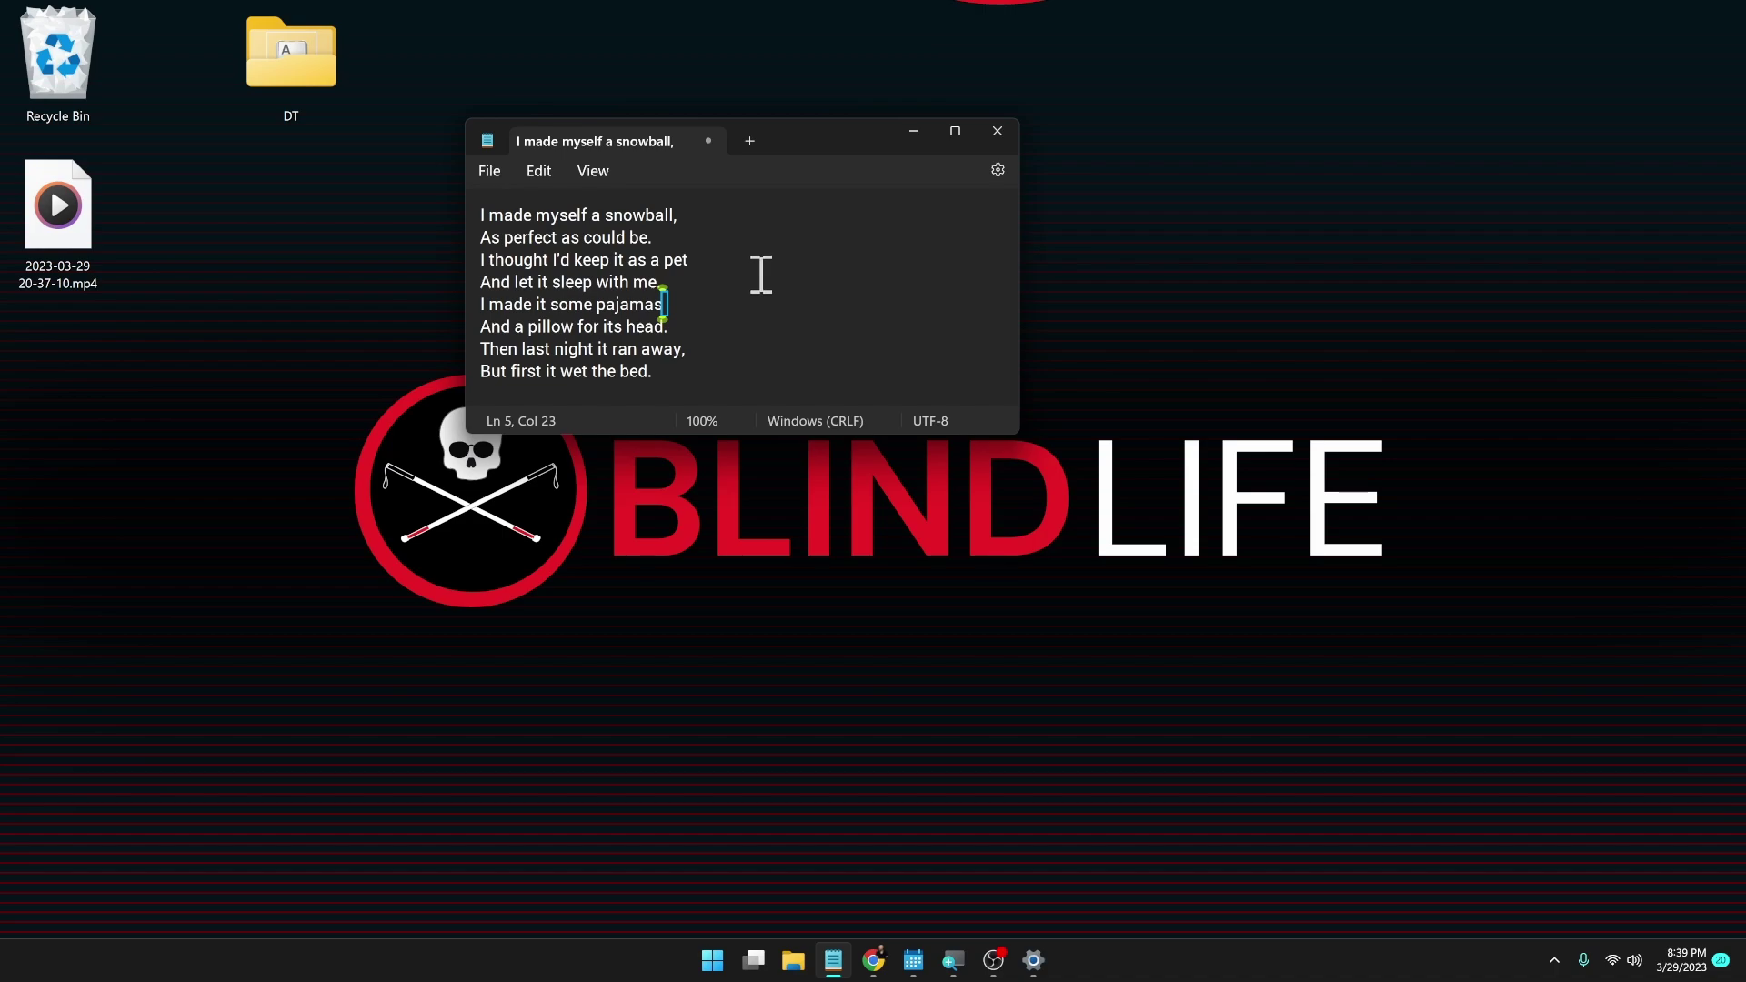
pyautogui.click(507, 210)
pyautogui.press('Down')
pyautogui.press('Down')
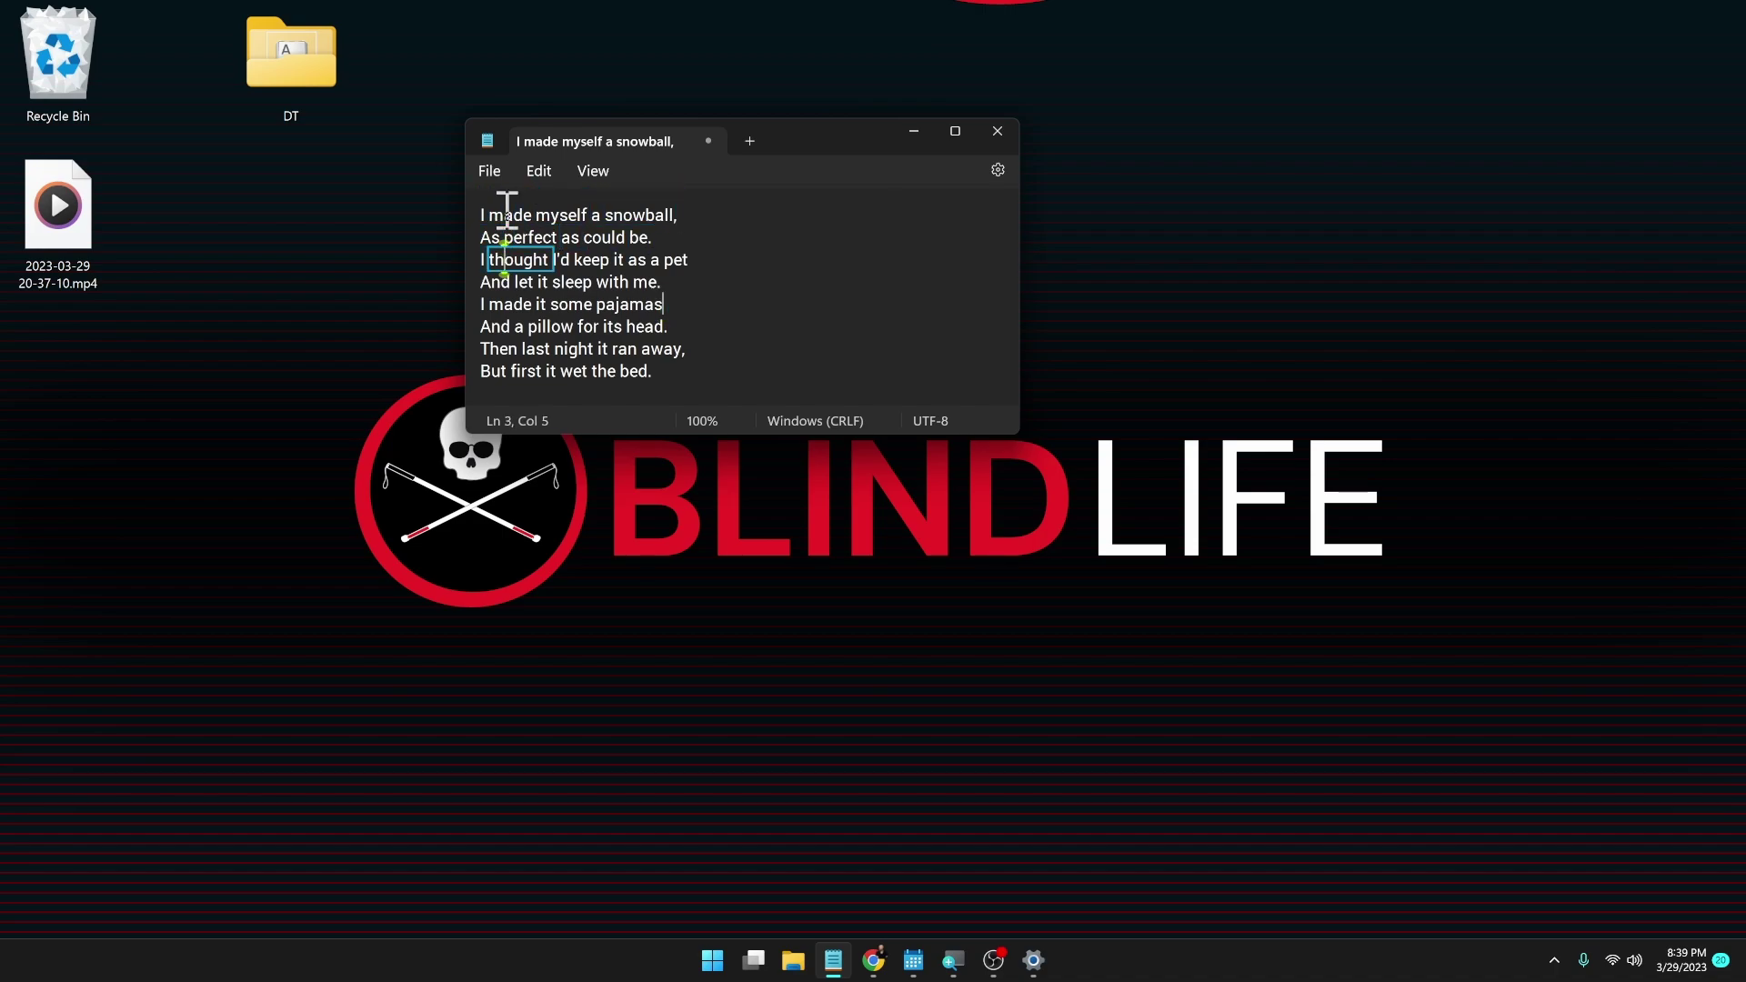
pyautogui.press('Down')
# - Hear lines five and six, return to the end of line four, then switch to Settings
pyautogui.press('Down')
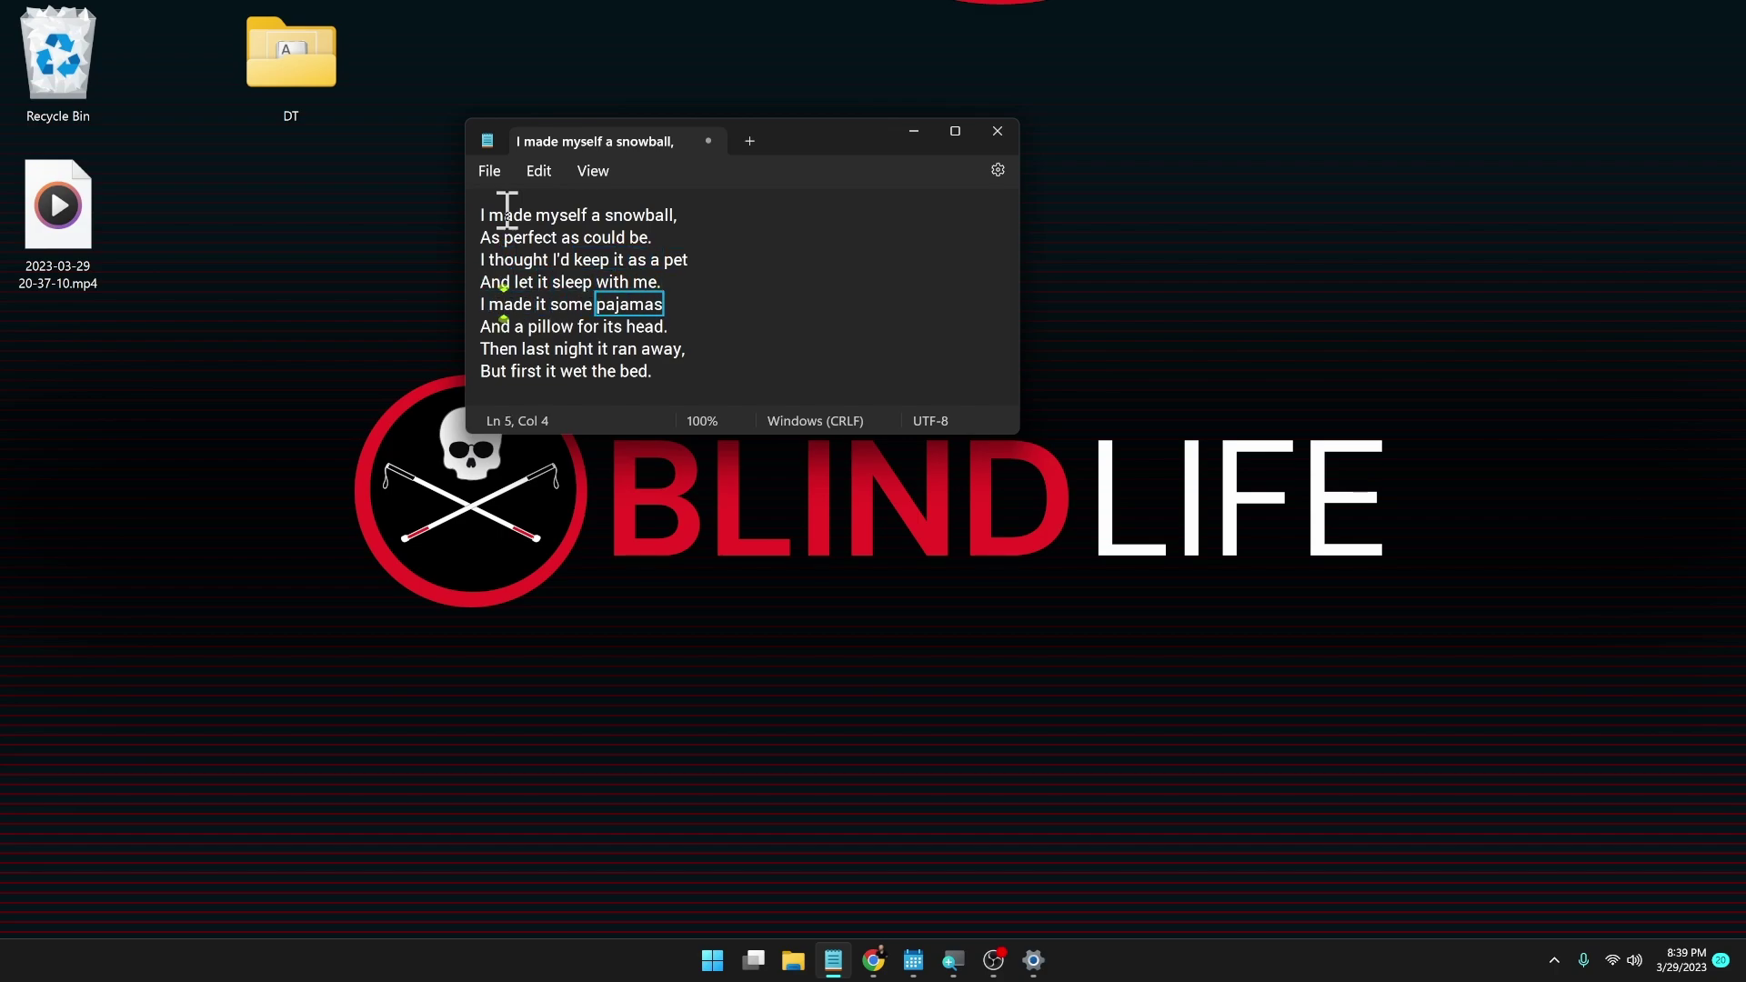
pyautogui.press('Down')
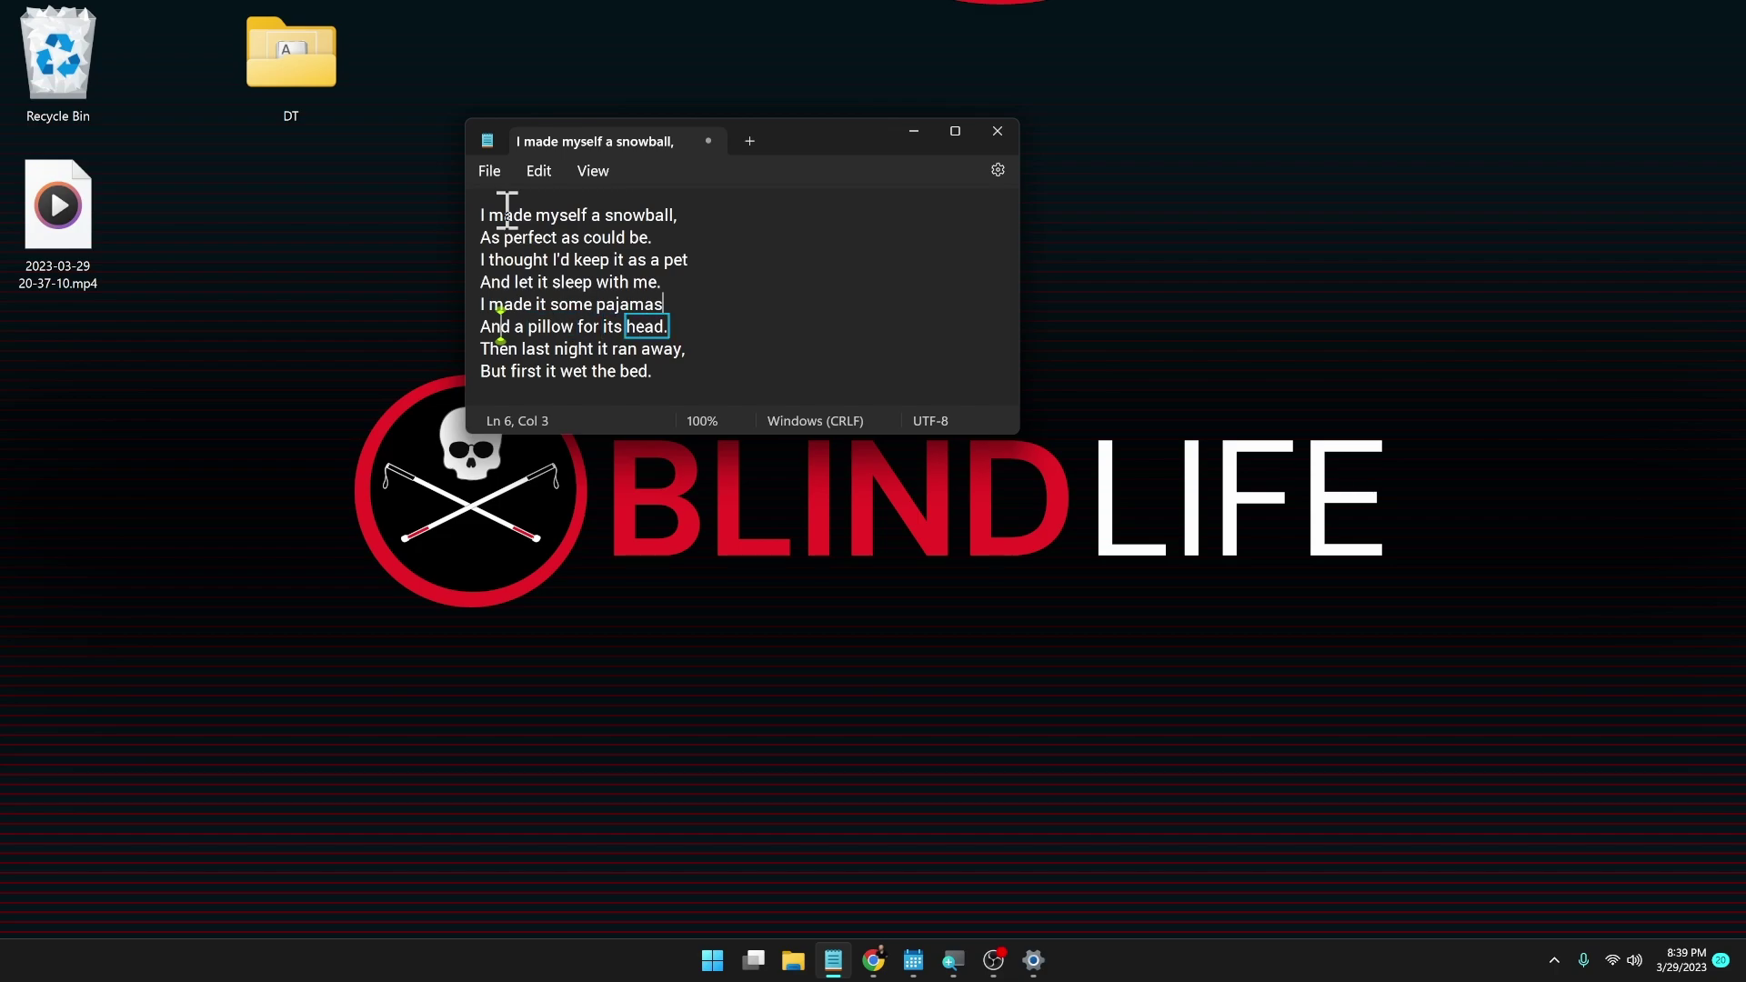
pyautogui.press('Down')
pyautogui.press('Down')
pyautogui.click(853, 290)
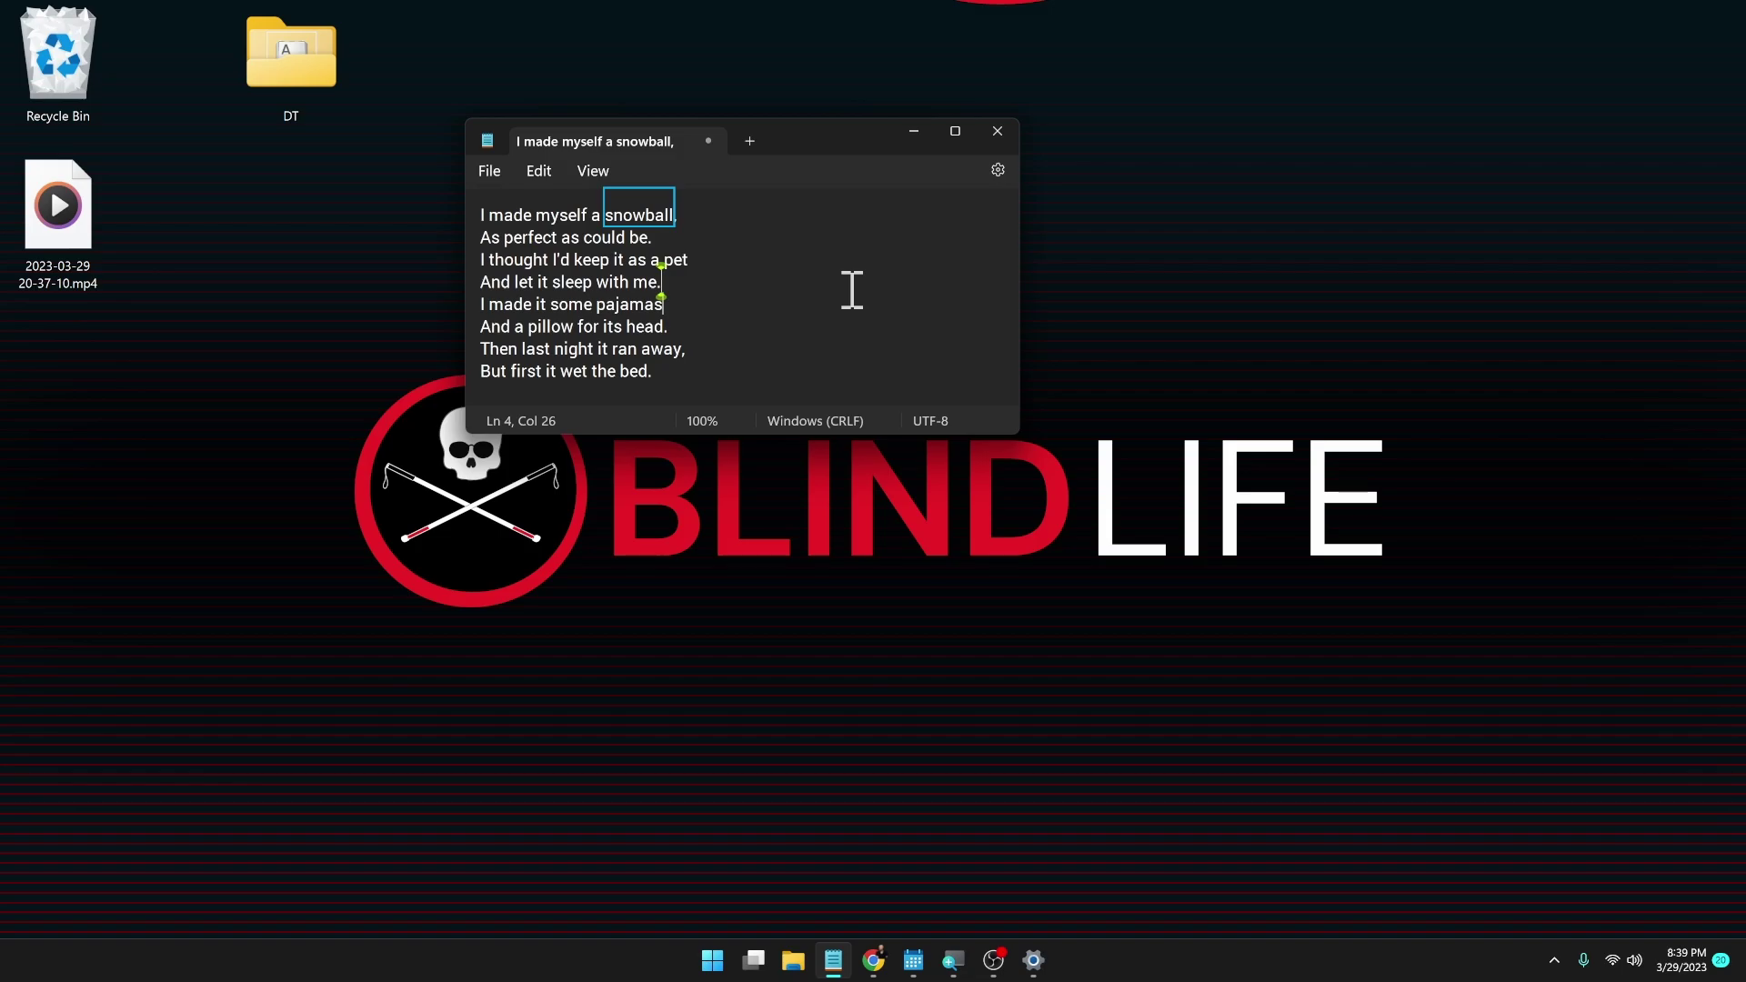
pyautogui.hotkey('alt', 'Tab')
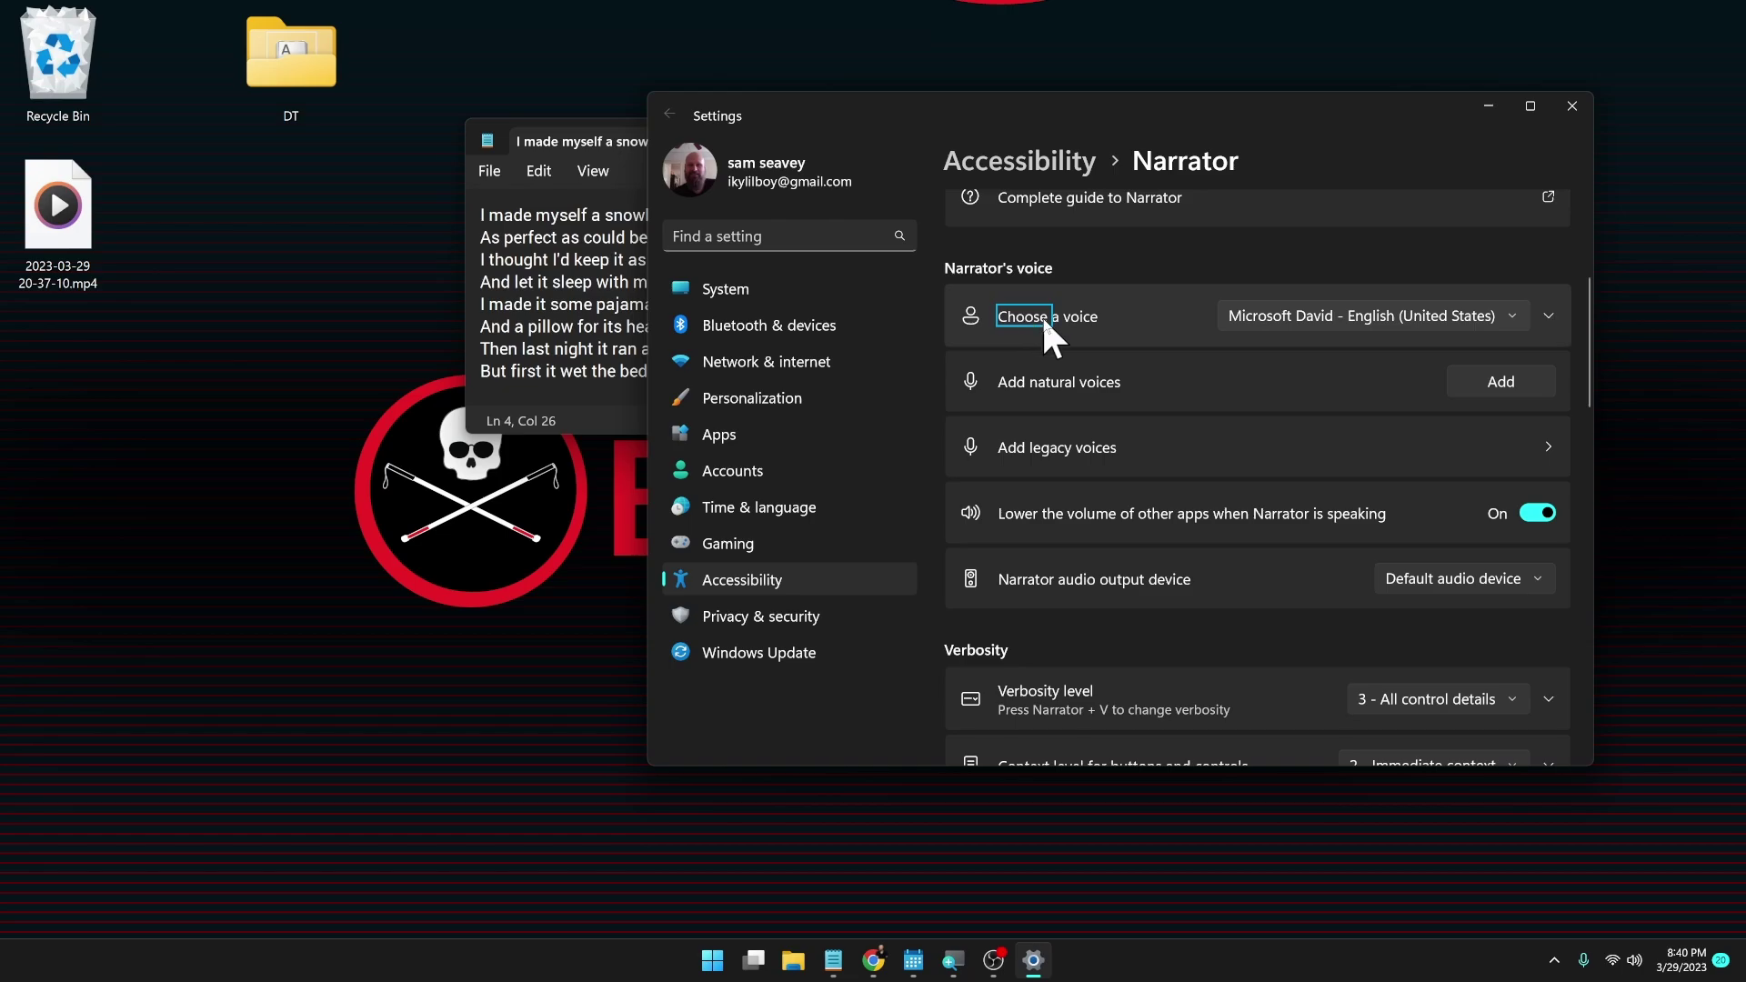
# - Browse the Zira, Mark and David voices, then pick Microsoft Guy (Natural) - English (United States)
pyautogui.click(1312, 313)
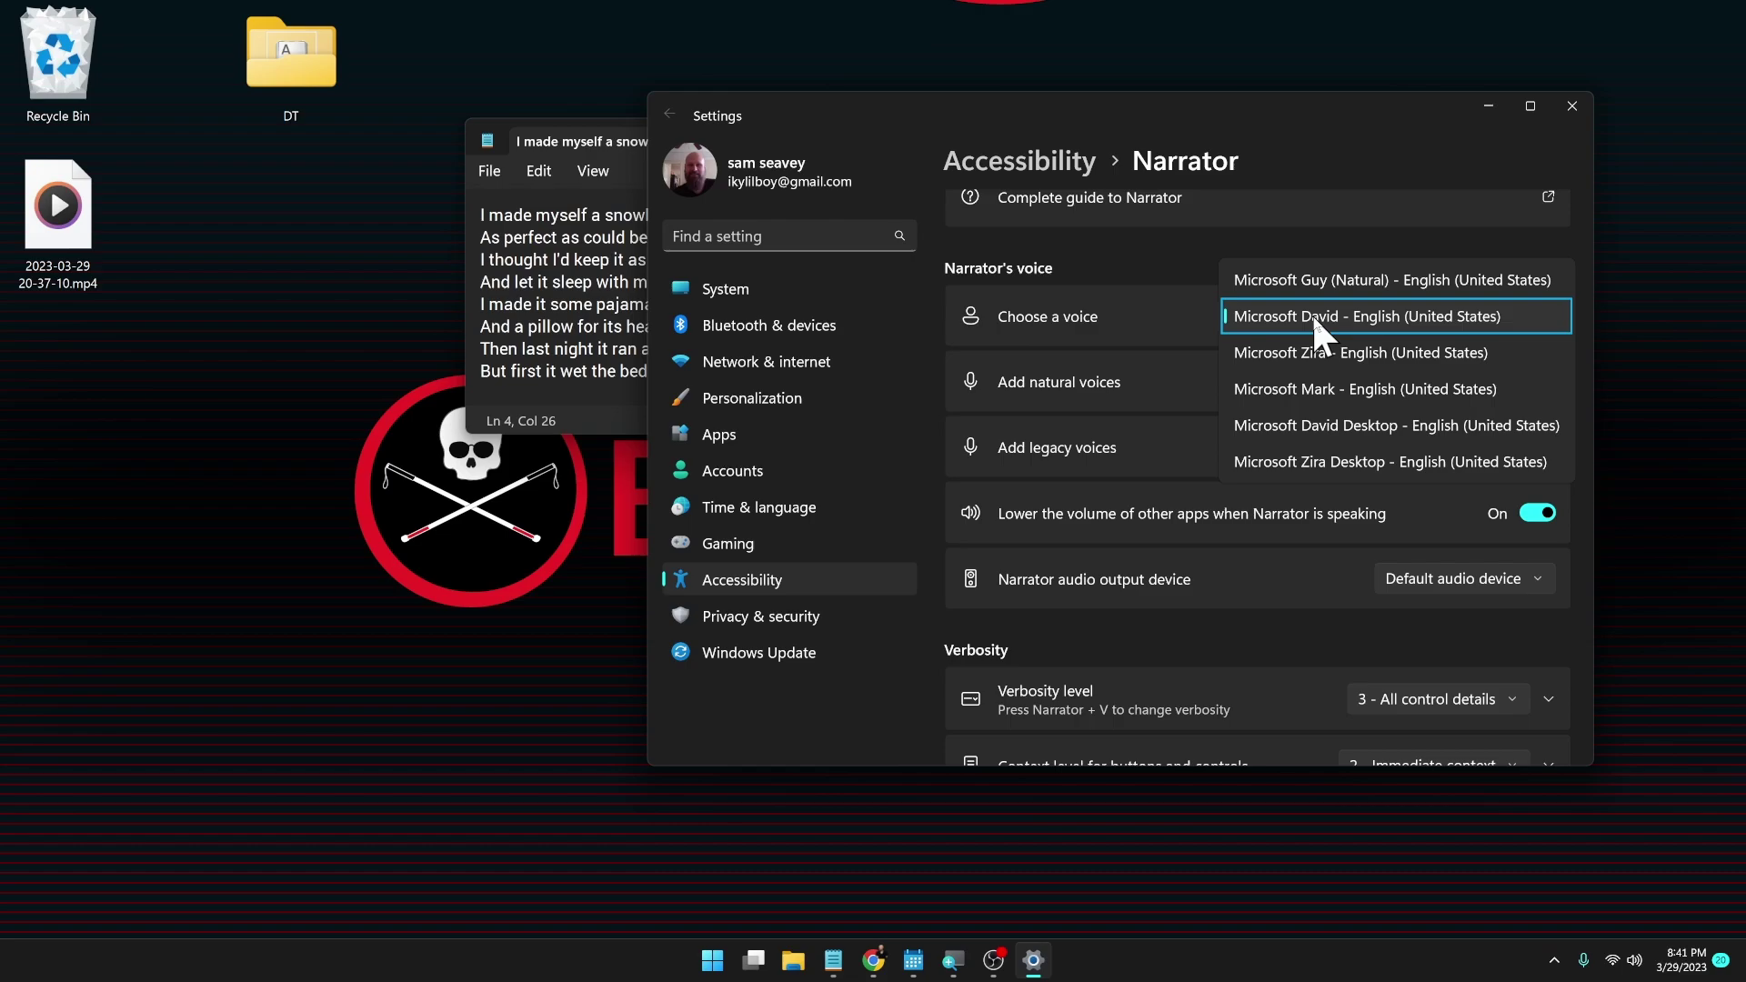
pyautogui.press('Down')
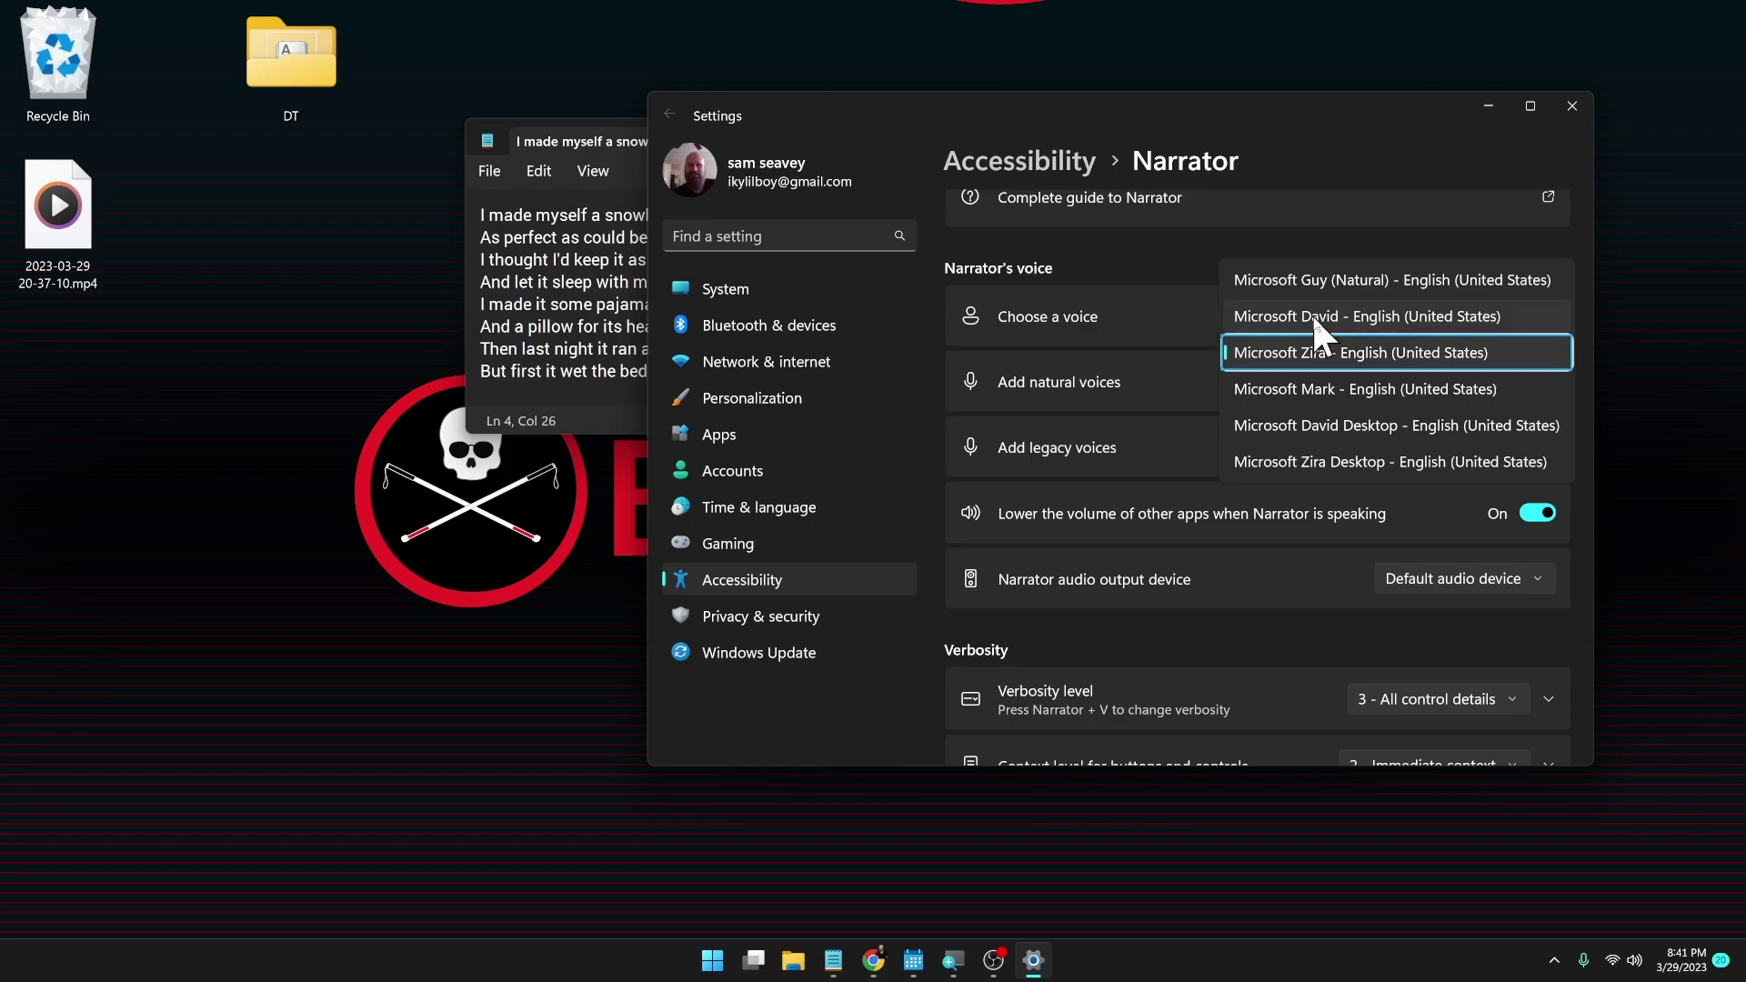
pyautogui.press('Down')
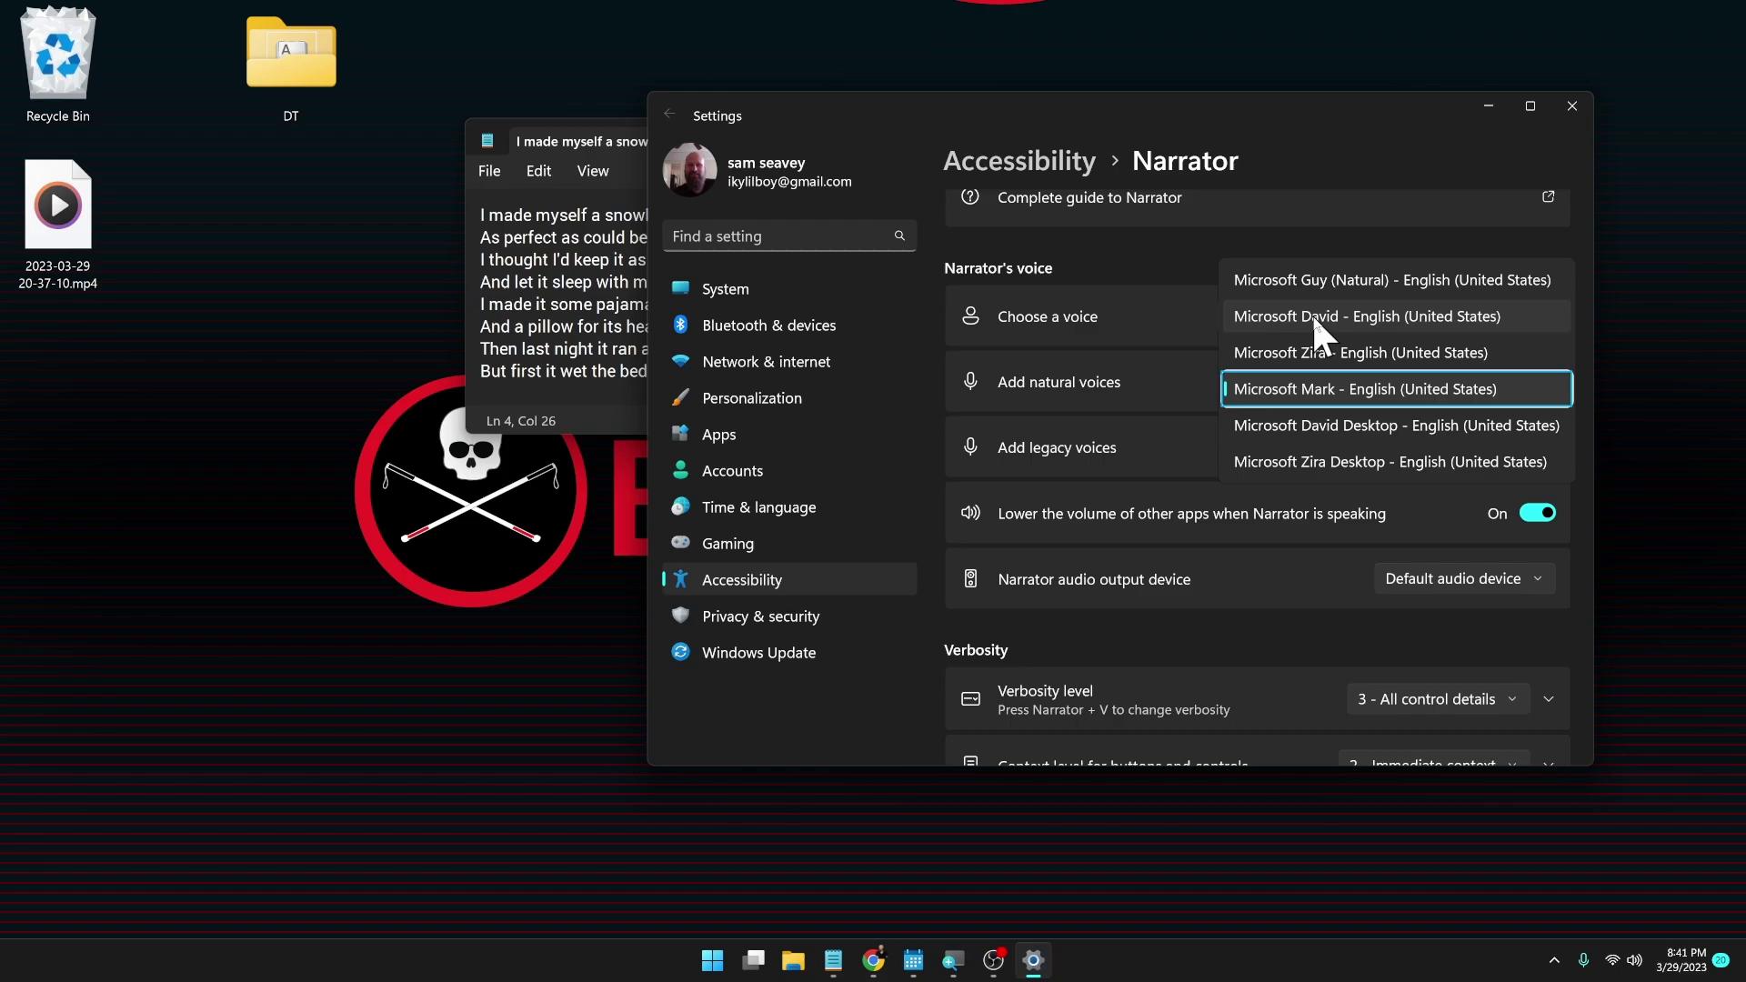
pyautogui.press('Down')
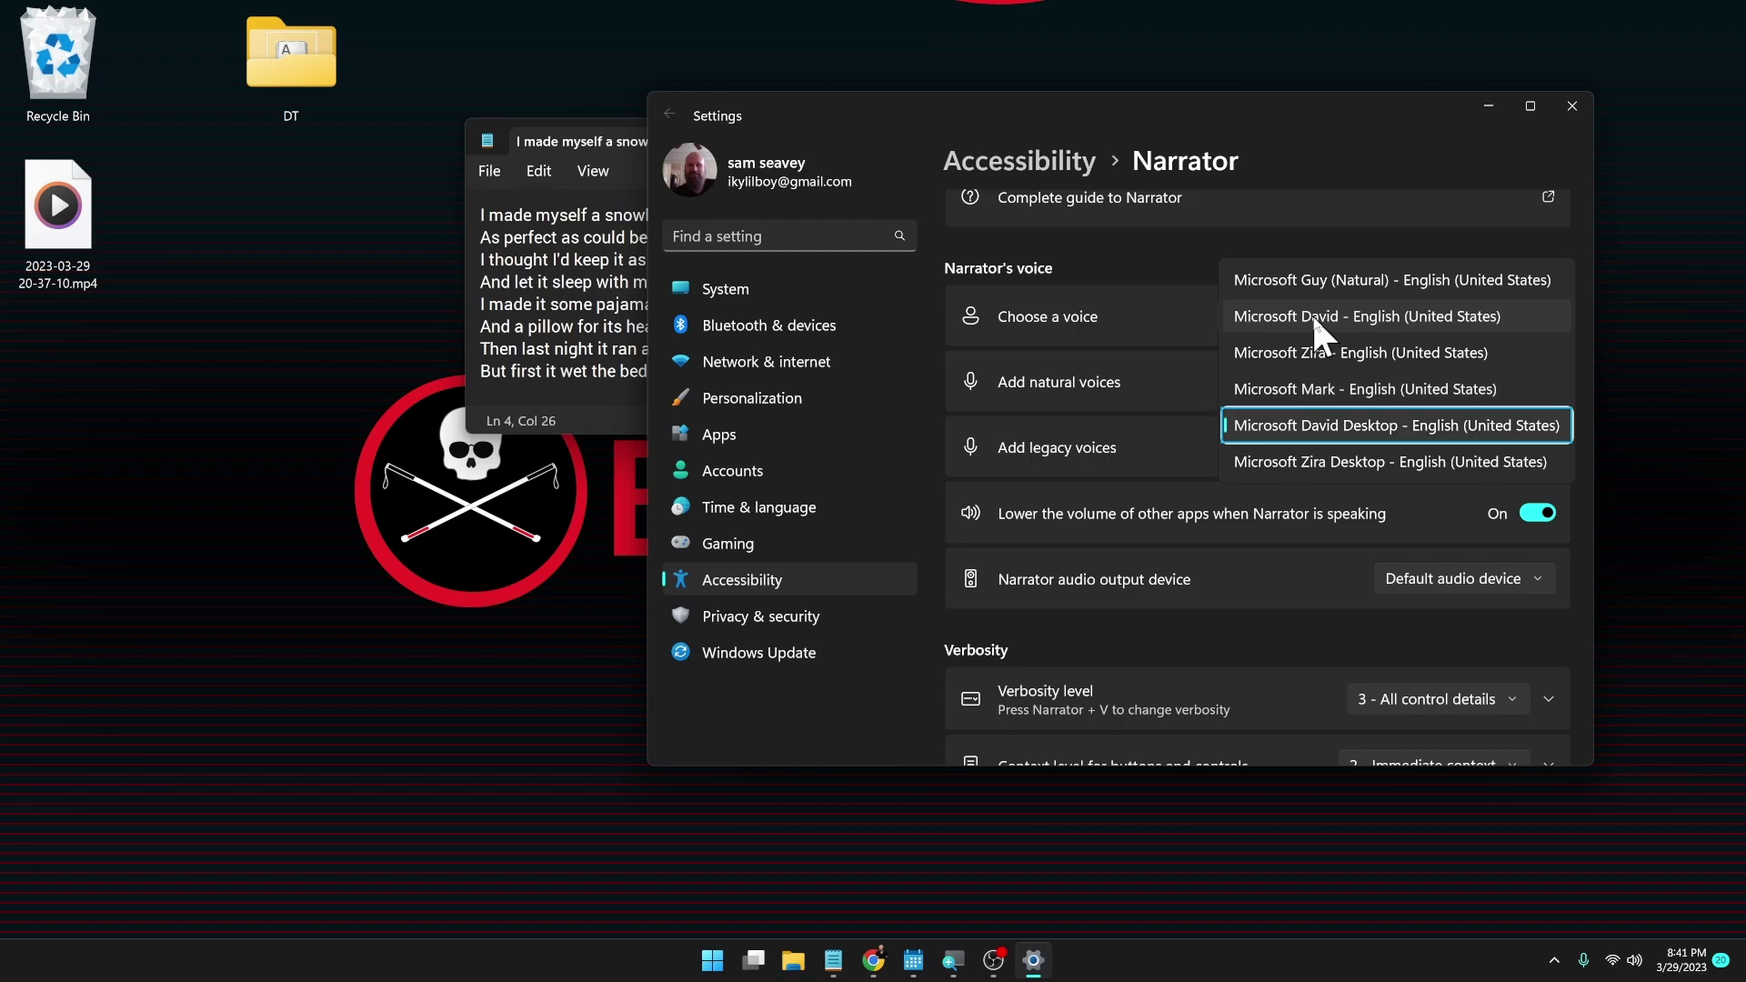
pyautogui.press('Up')
pyautogui.press('Up')
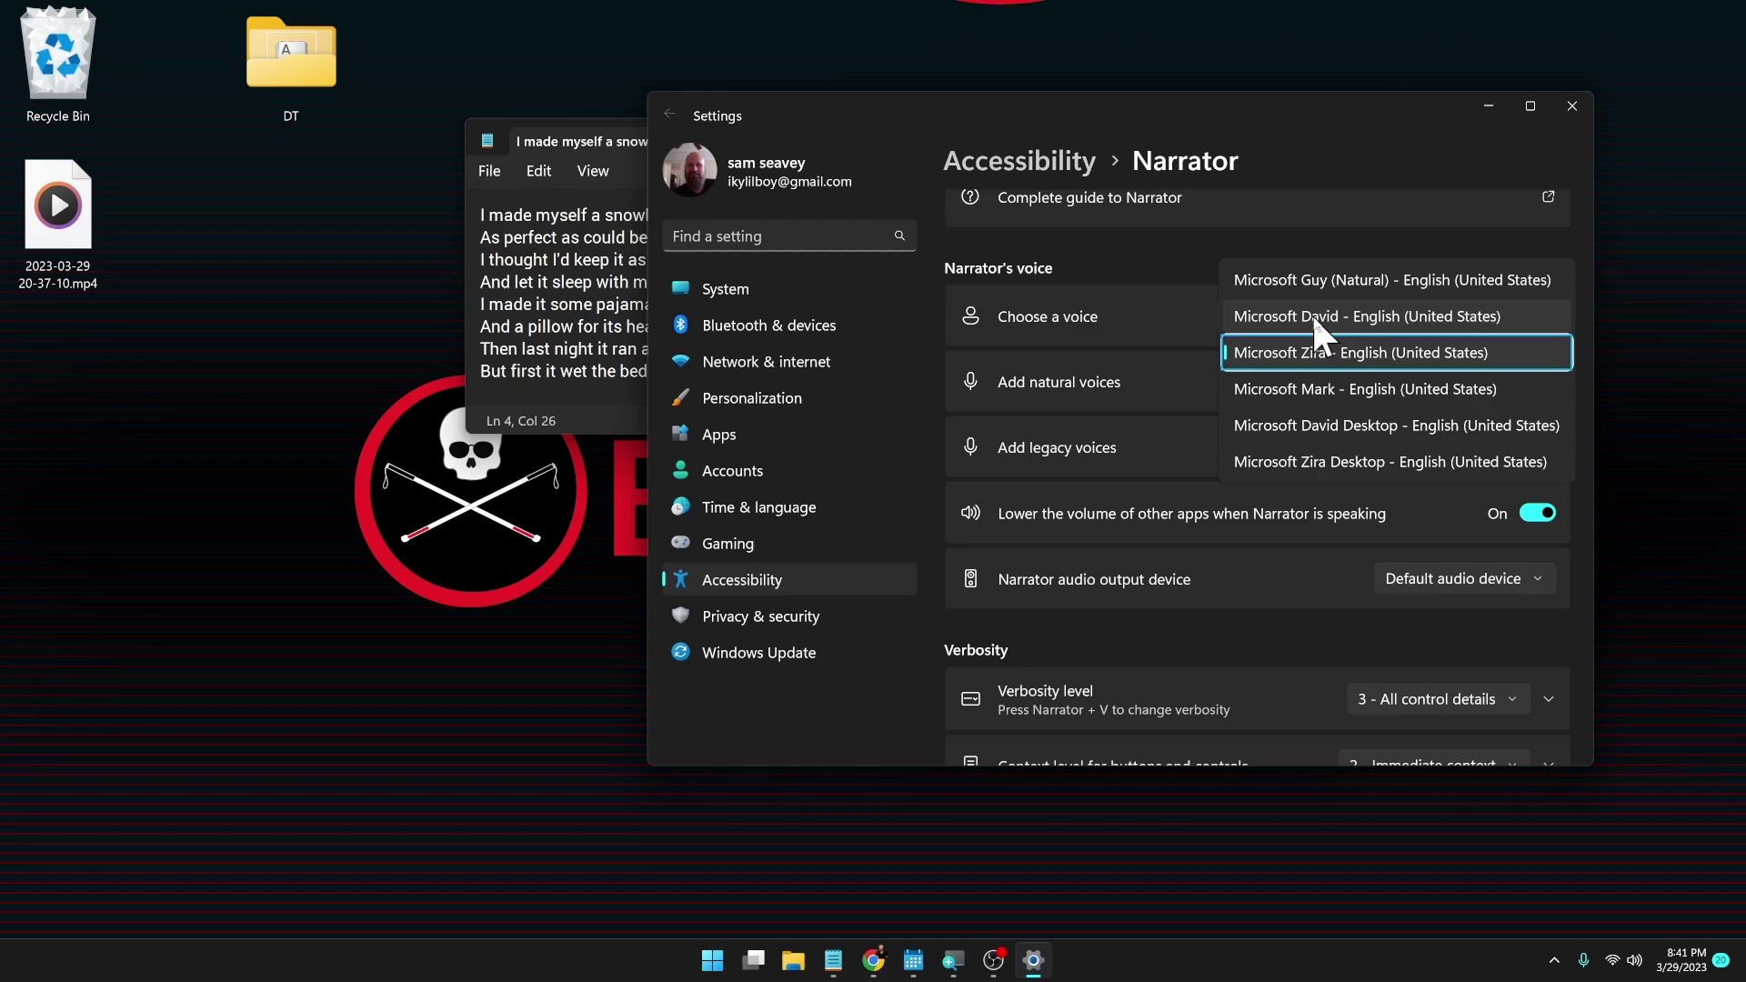
pyautogui.press('Up')
pyautogui.press('Up')
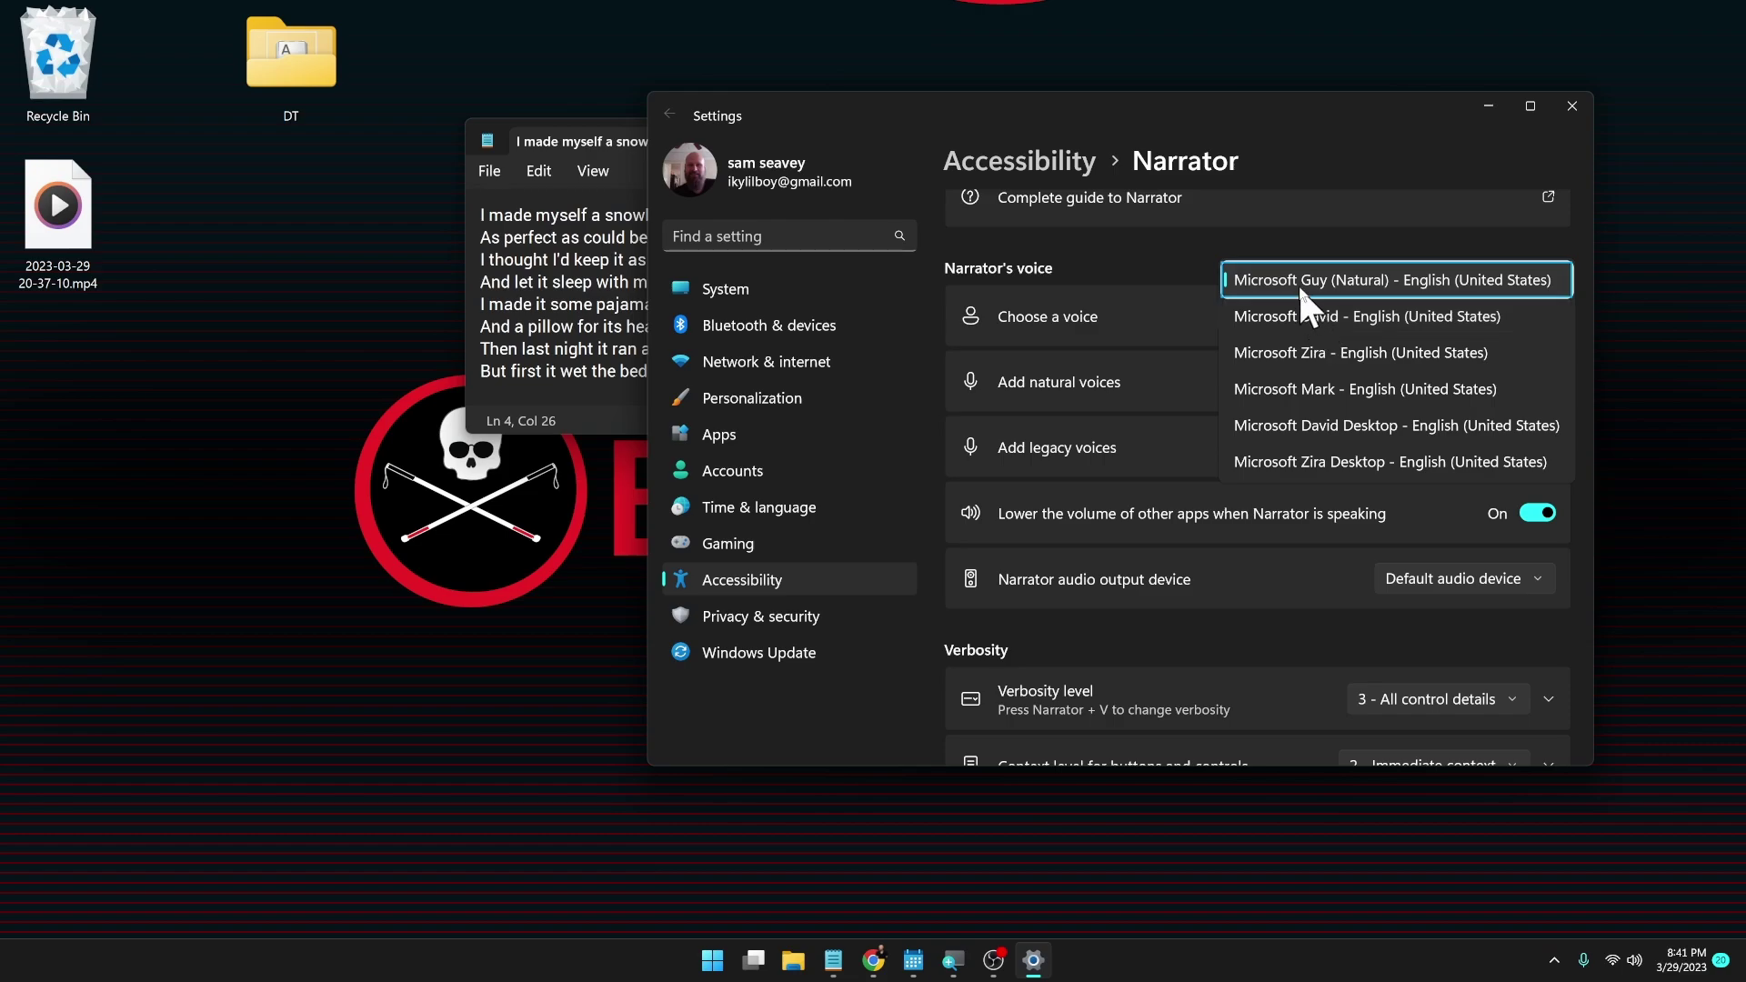
pyautogui.click(1278, 283)
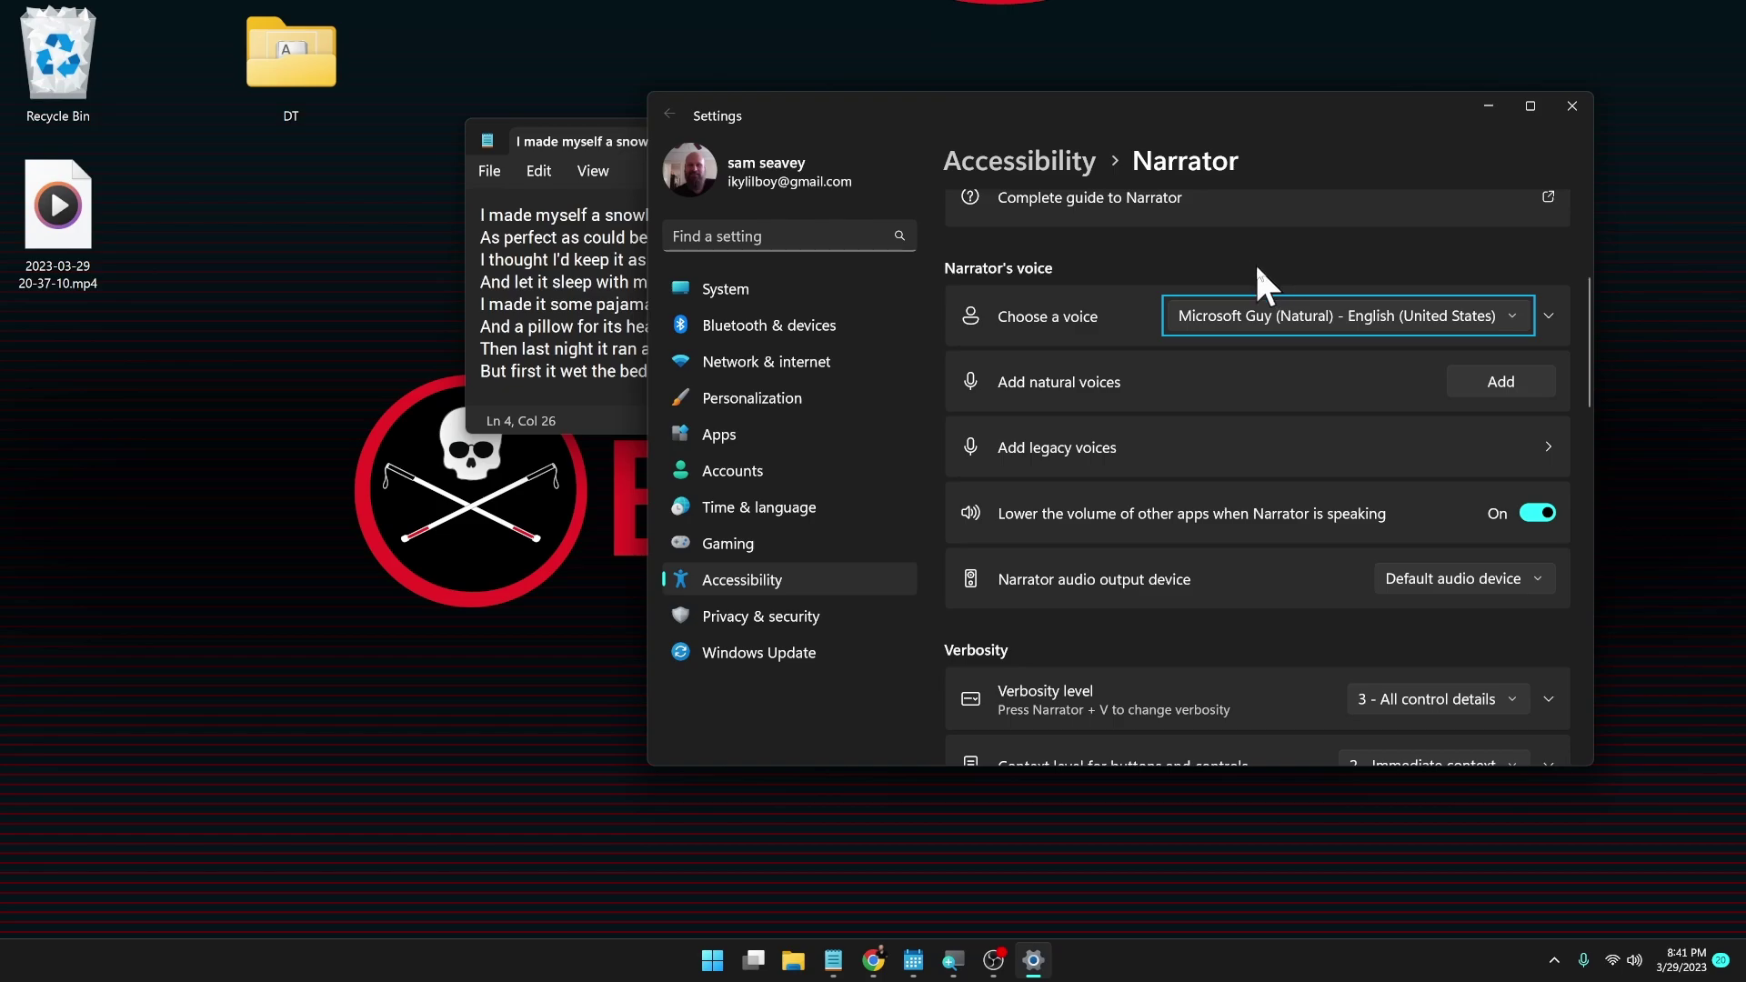
pyautogui.hotkey('shift', 'Tab')
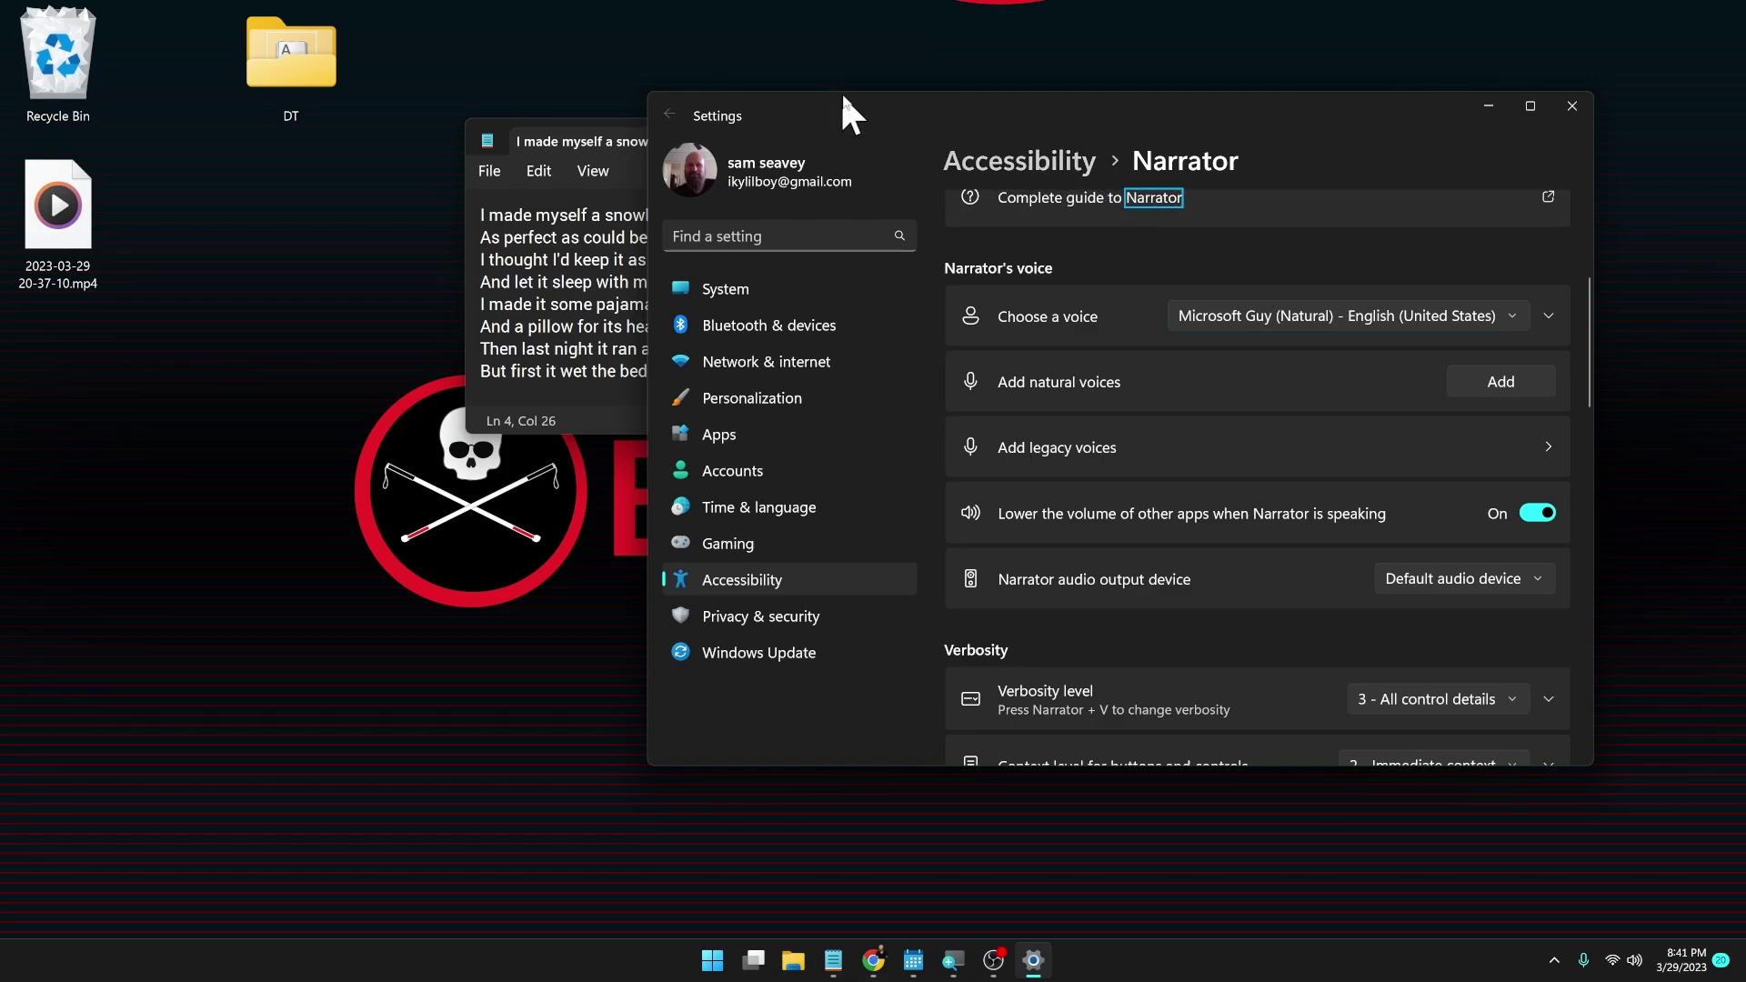
# - Move Settings aside, hear poem lines two to four in Guy's voice, then return to Settings
pyautogui.moveTo(880, 107); pyautogui.dragTo(1162, 106)
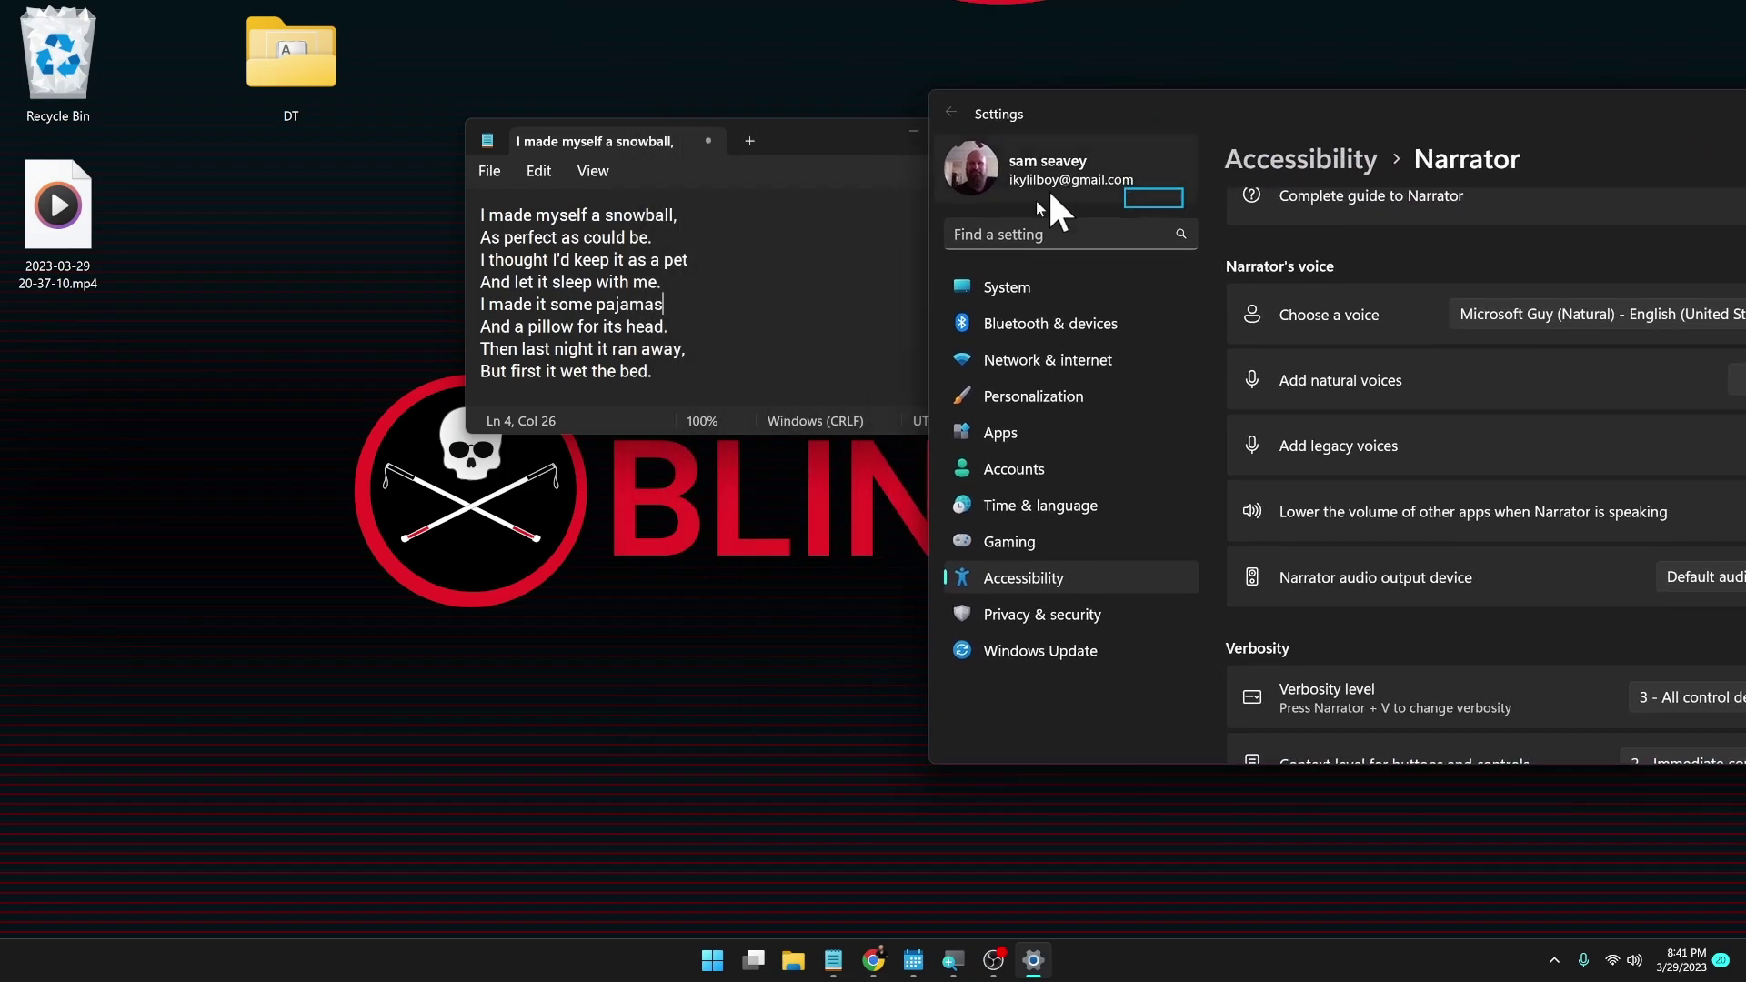
pyautogui.hotkey('alt', 'Tab')
pyautogui.press('Up')
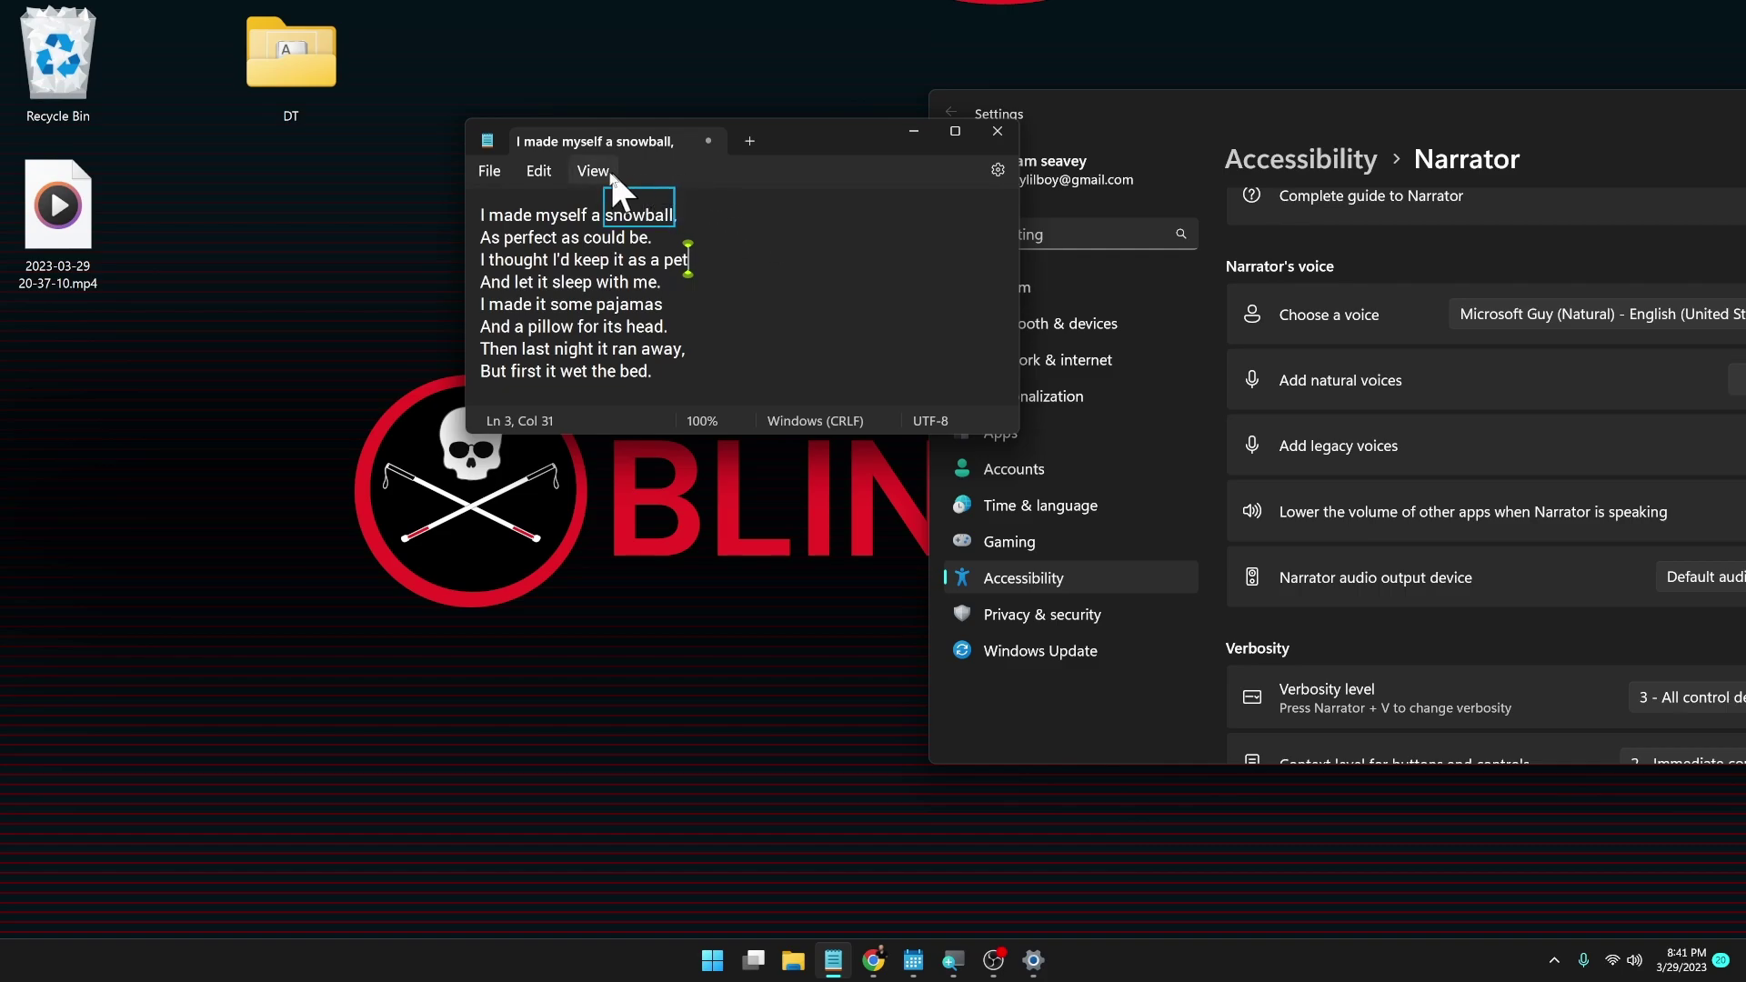
pyautogui.click(486, 226)
pyautogui.press('Down')
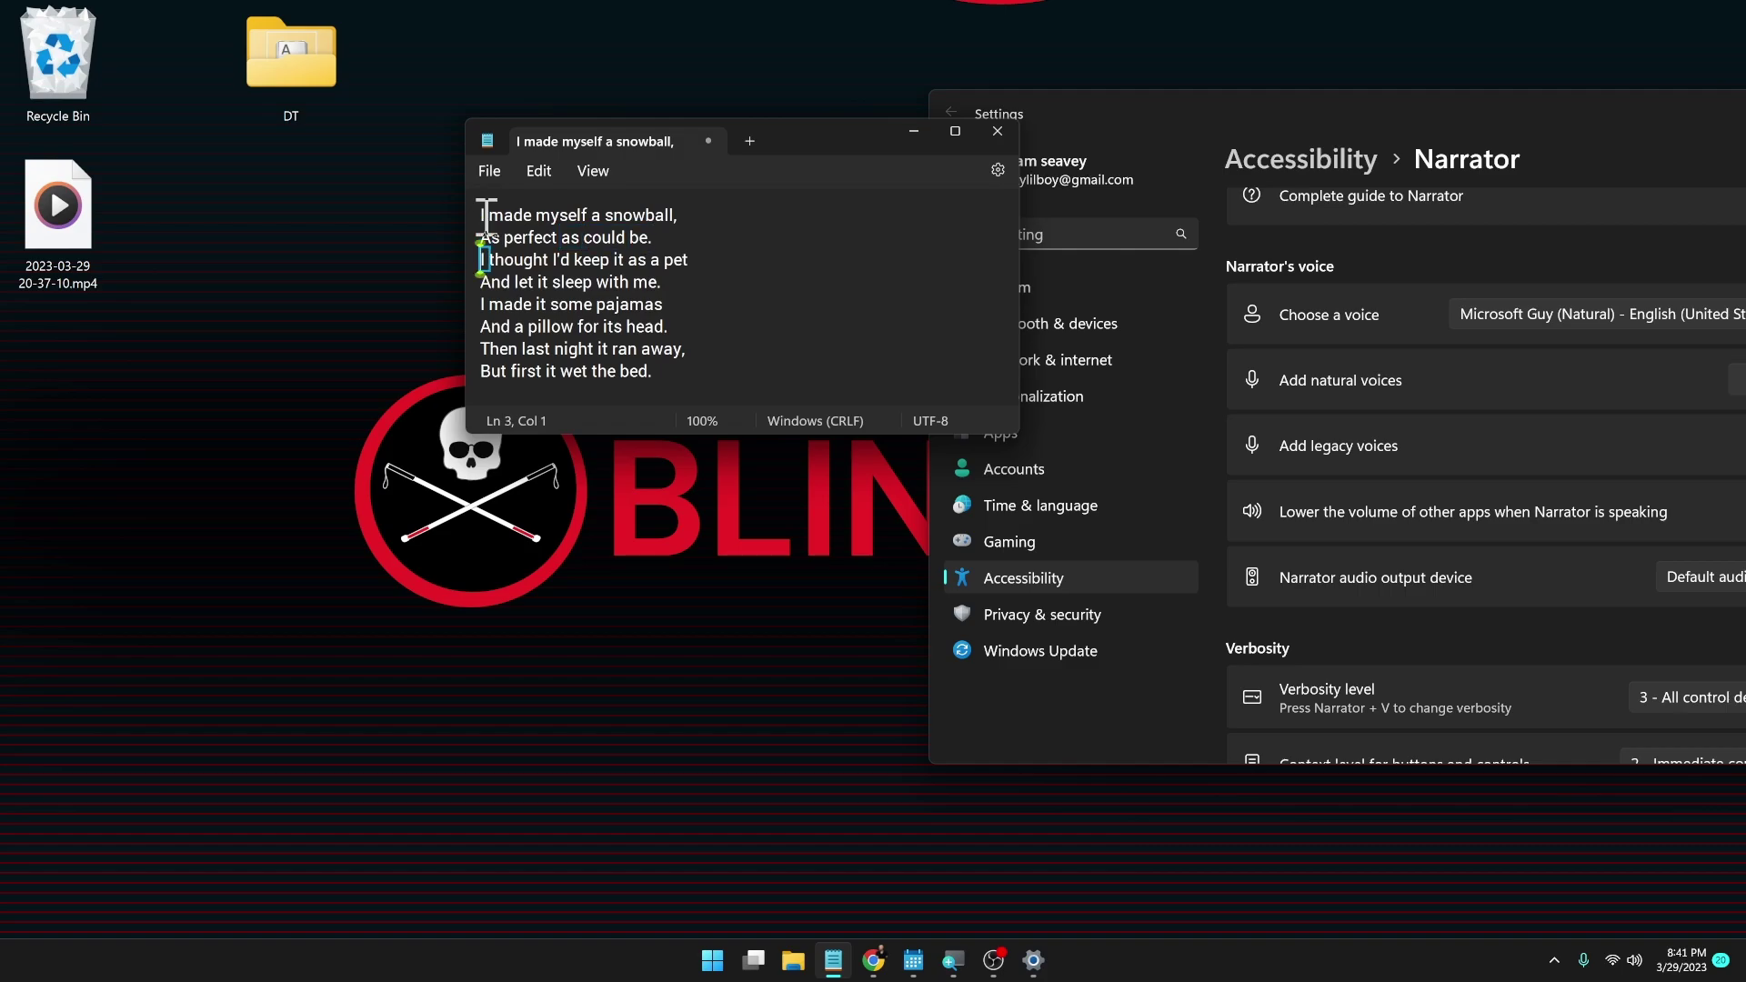
pyautogui.press('Down')
pyautogui.press('Down')
pyautogui.press('Down')
pyautogui.press('Down')
pyautogui.press('Down')
pyautogui.click(892, 237)
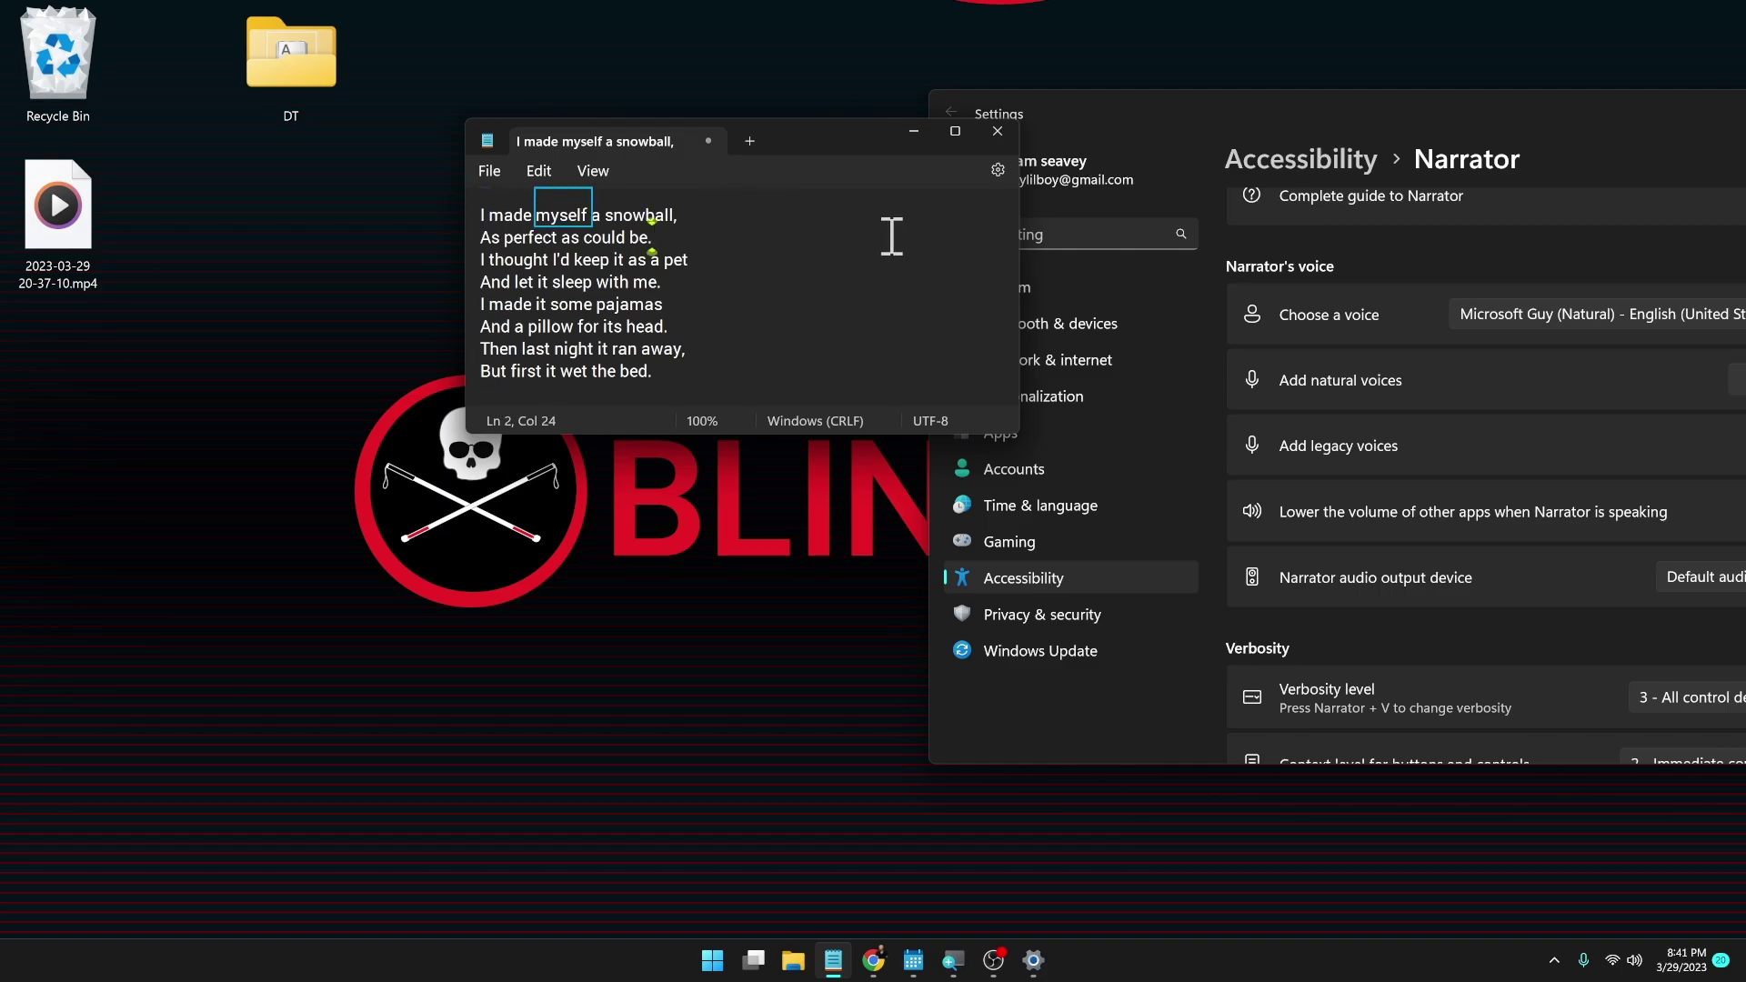
pyautogui.hotkey('alt', 'Tab')
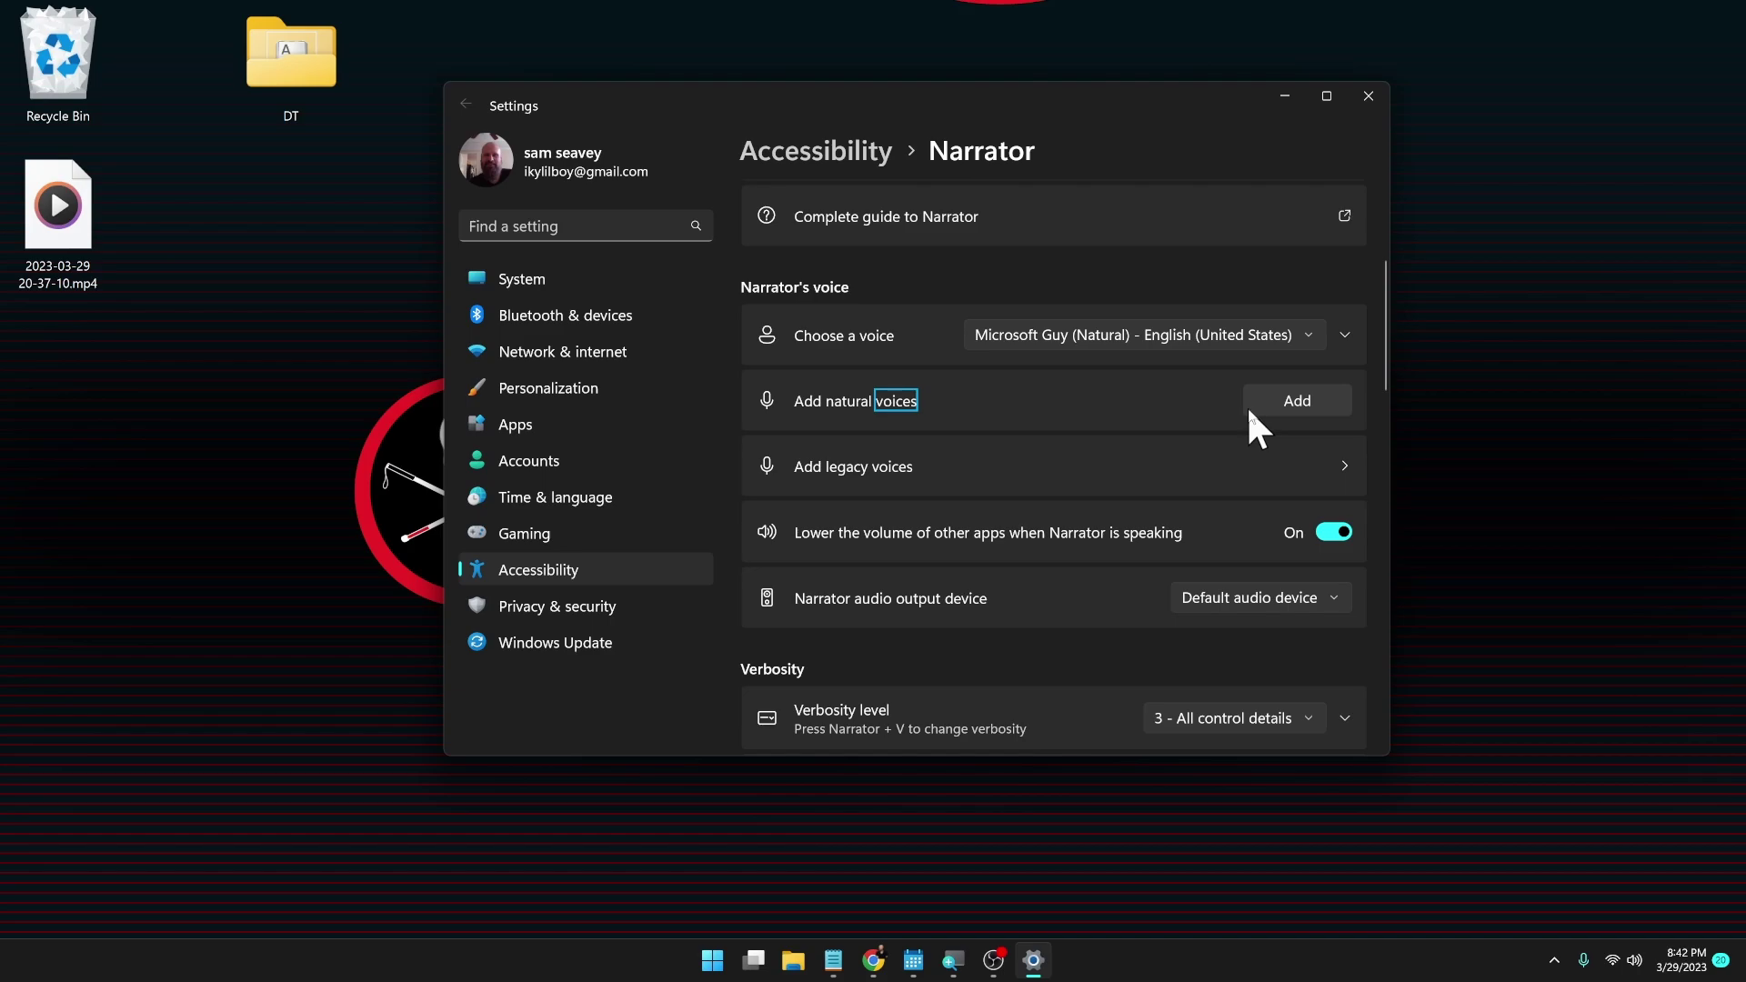
# - Open the natural-voice install list and move between the Jenny and Aria voices
pyautogui.click(1279, 400)
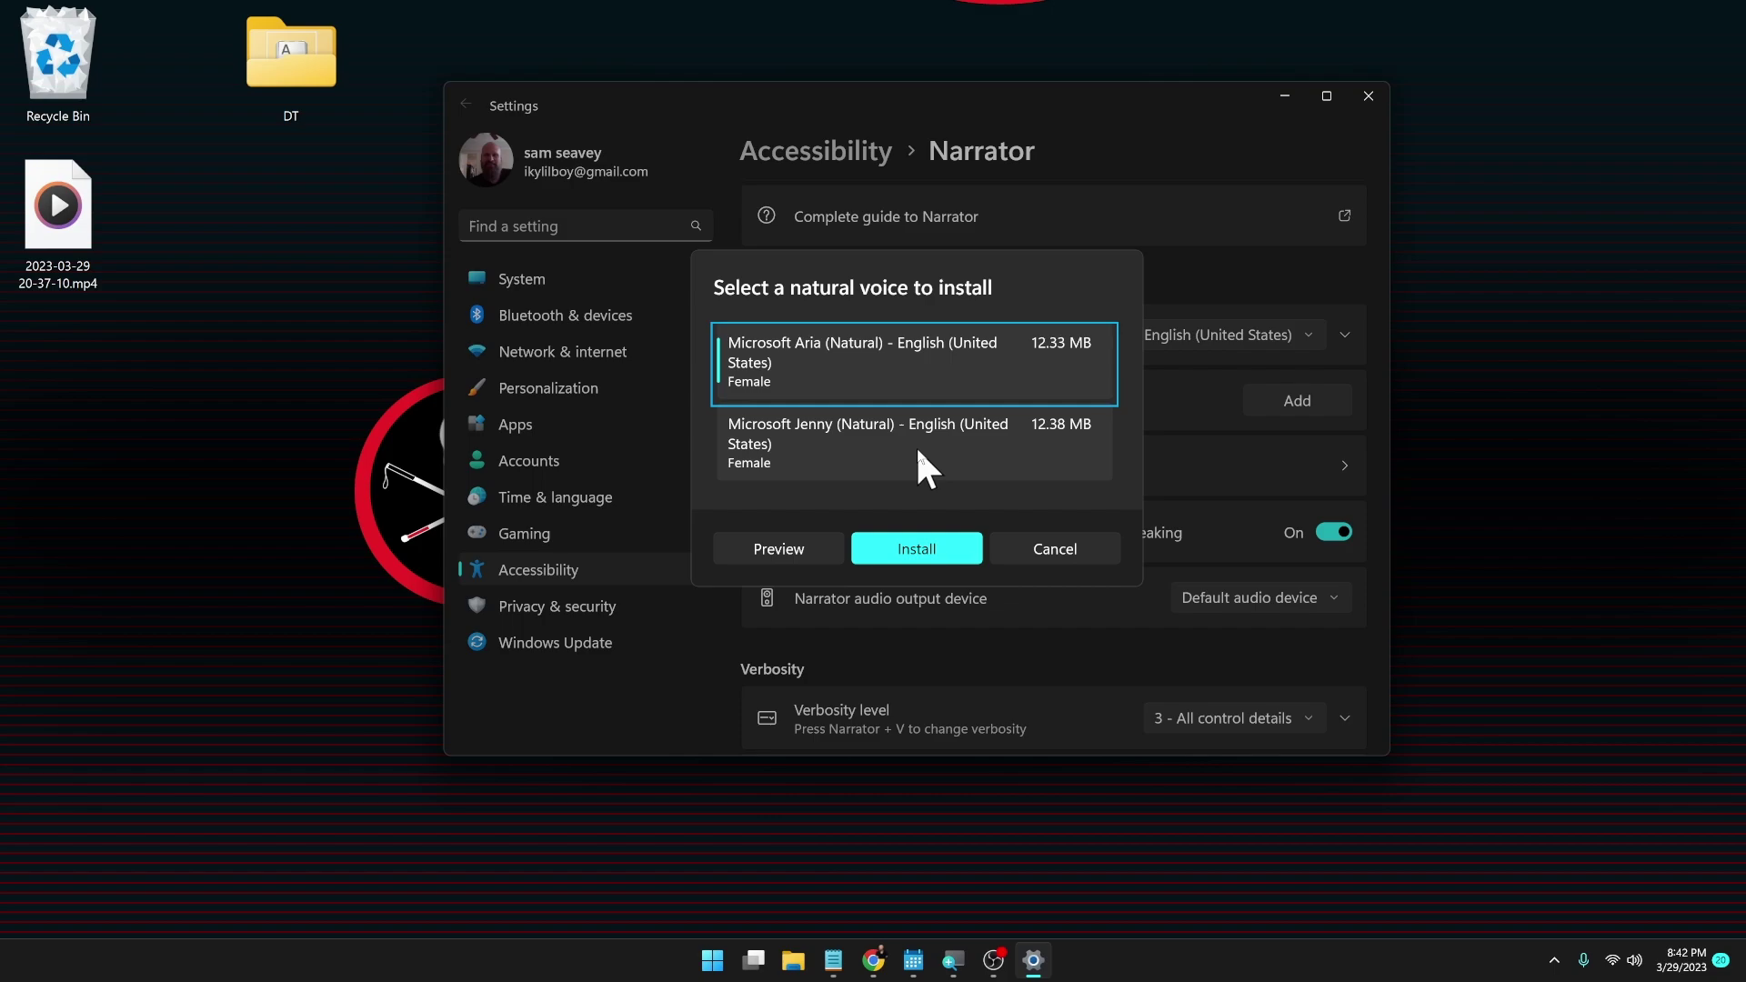
pyautogui.press('Down')
pyautogui.press('Up')
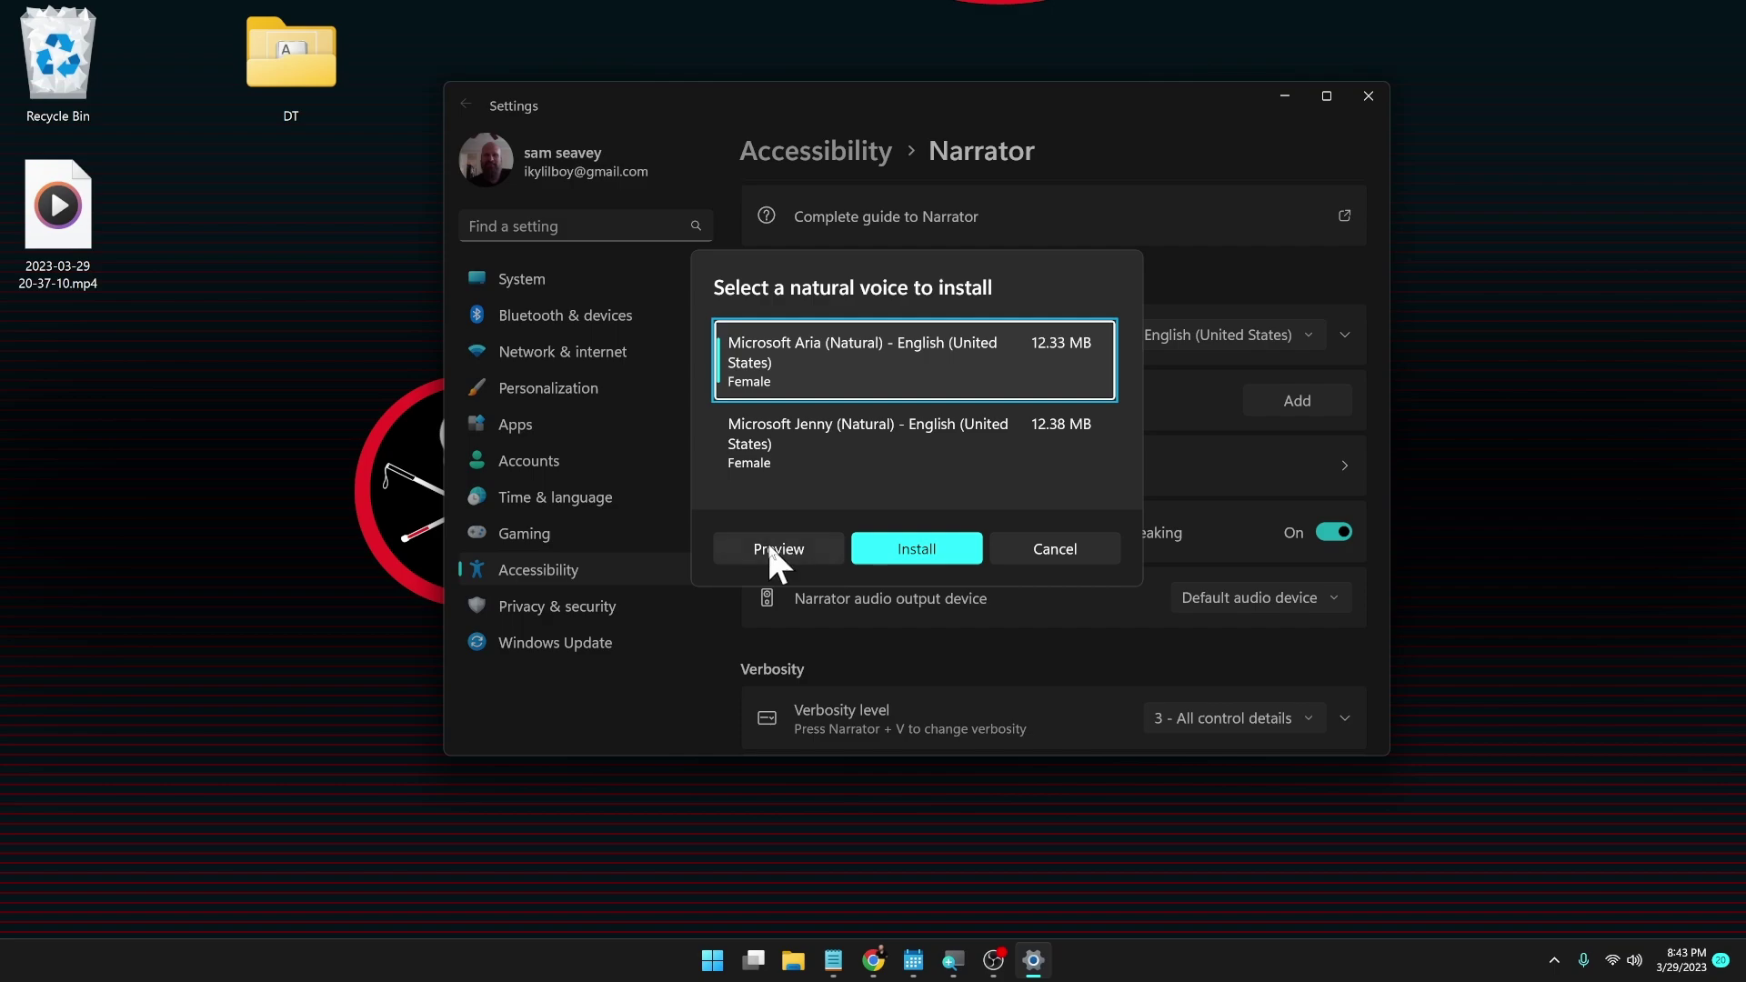
pyautogui.press('Tab')
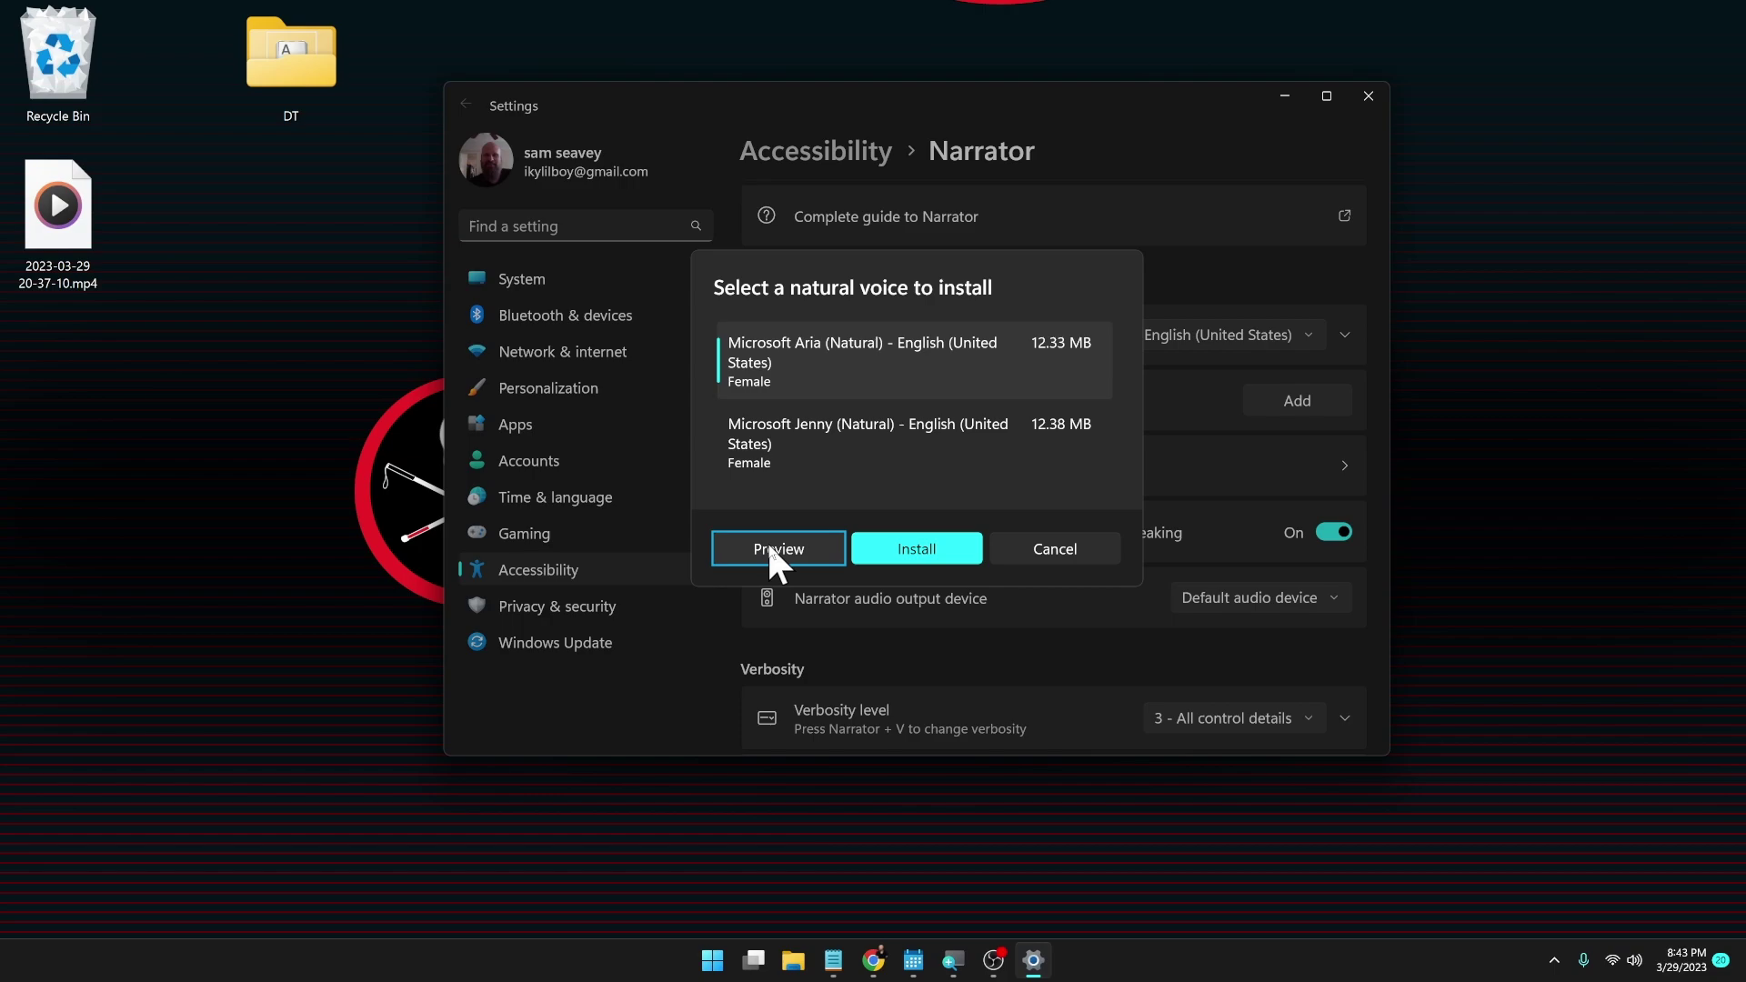
# - Preview a sample of Microsoft Jenny (Natural), then reselect Microsoft Aria (Natural)
pyautogui.click(767, 436)
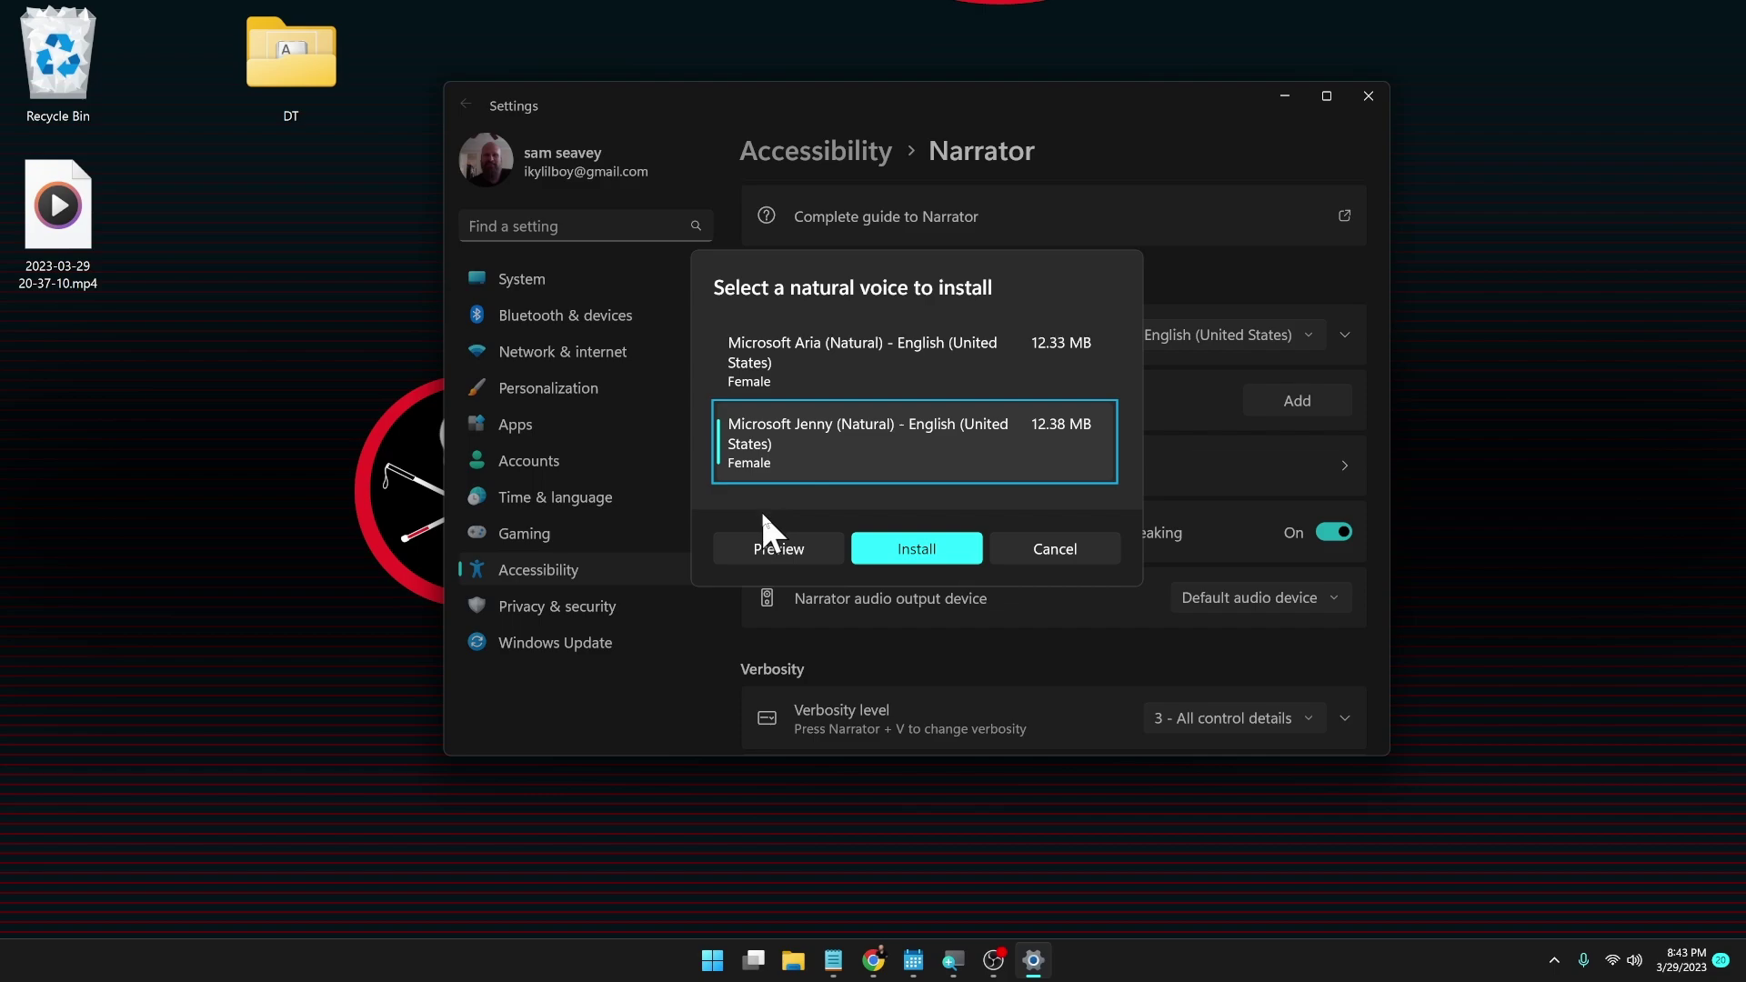
pyautogui.click(773, 552)
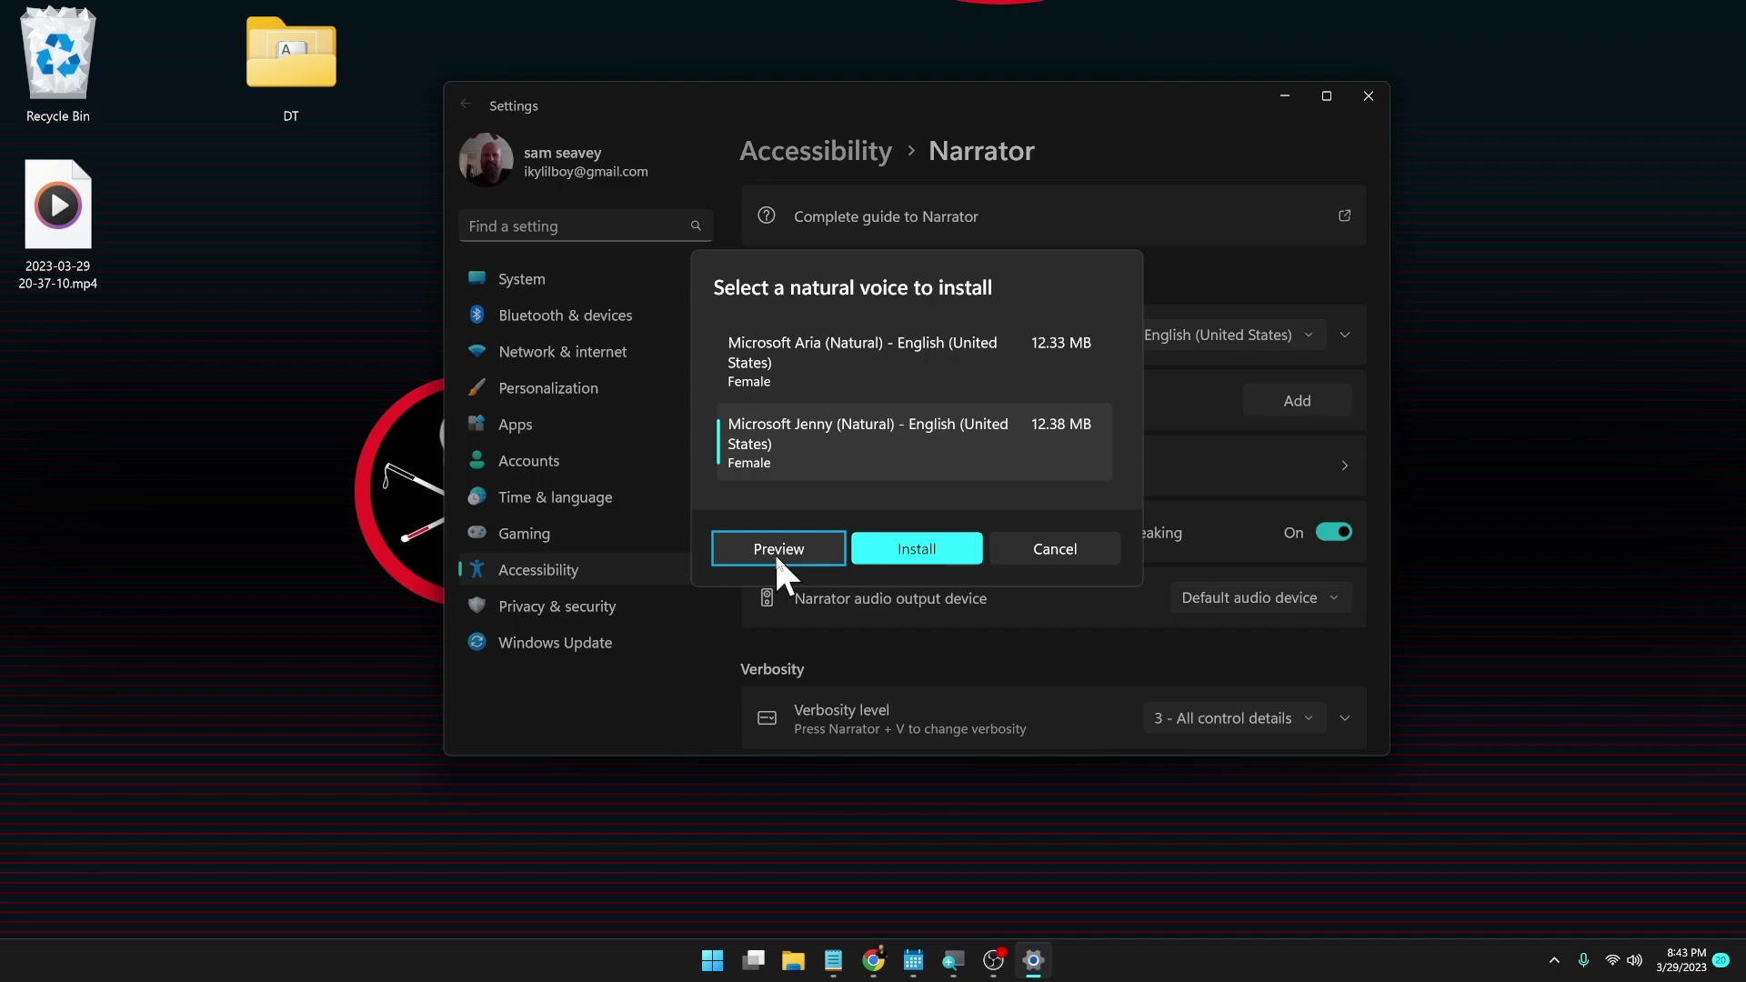
pyautogui.click(773, 348)
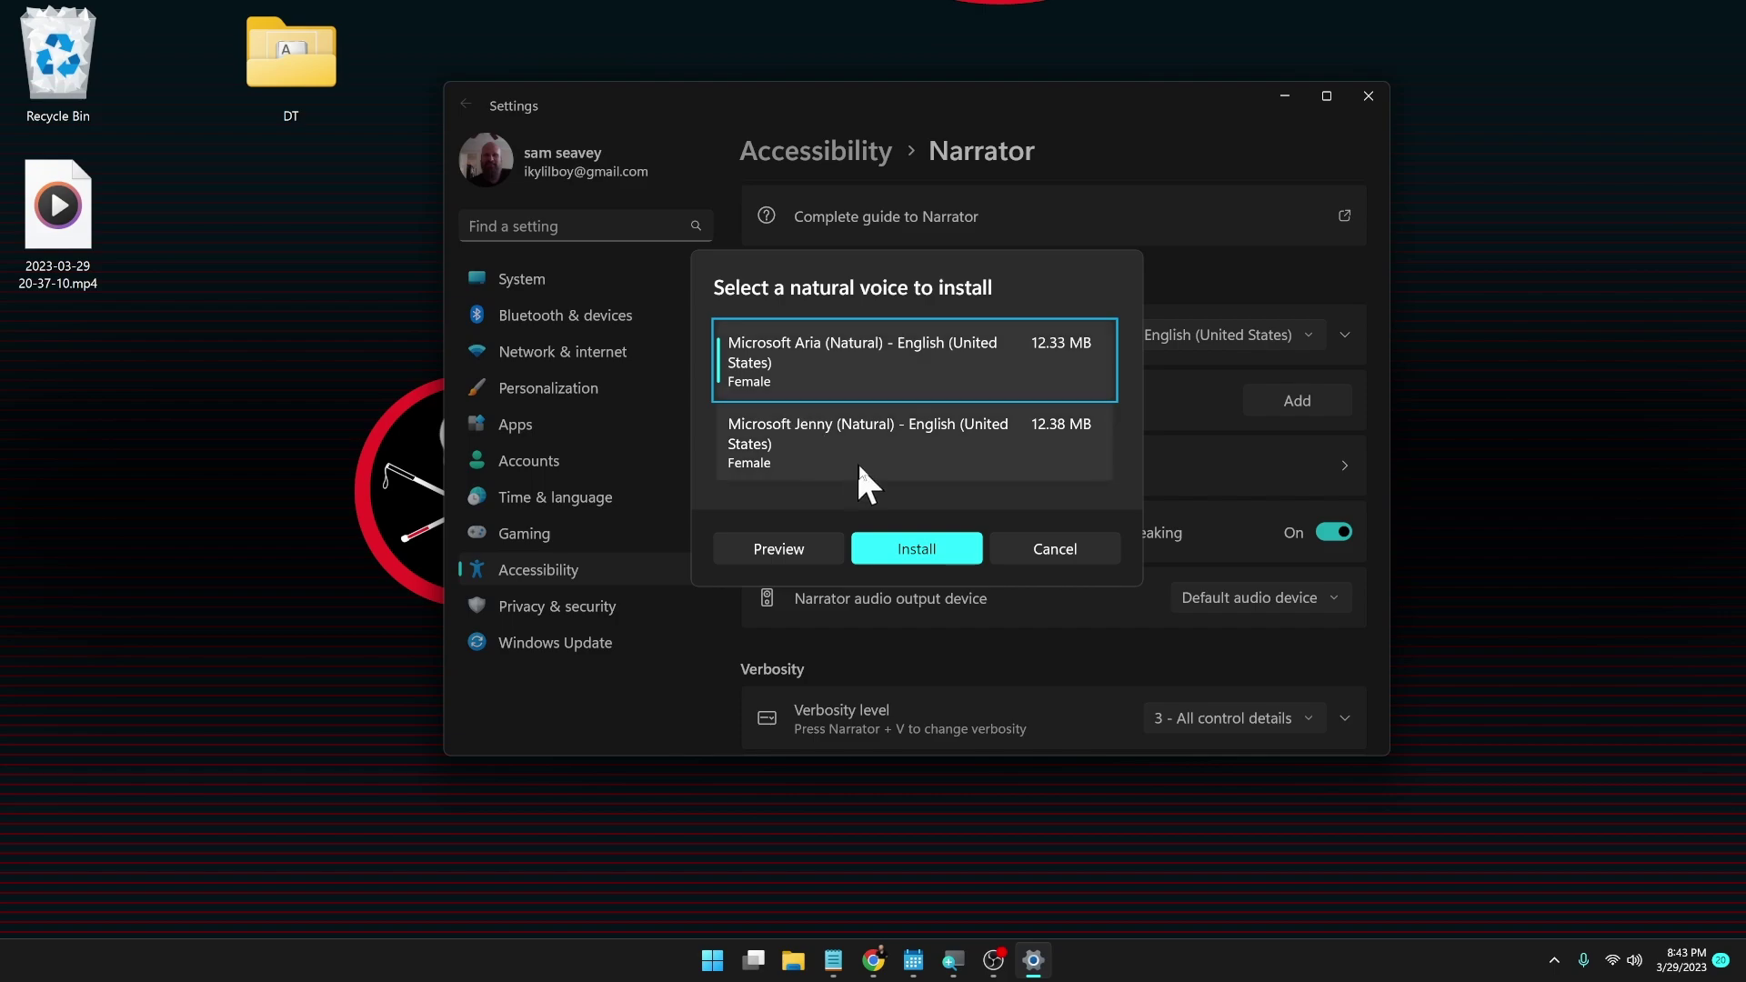
# - Install Microsoft Aria (Natural) as Narrator's voice, then close Settings with Alt+F4
pyautogui.click(903, 542)
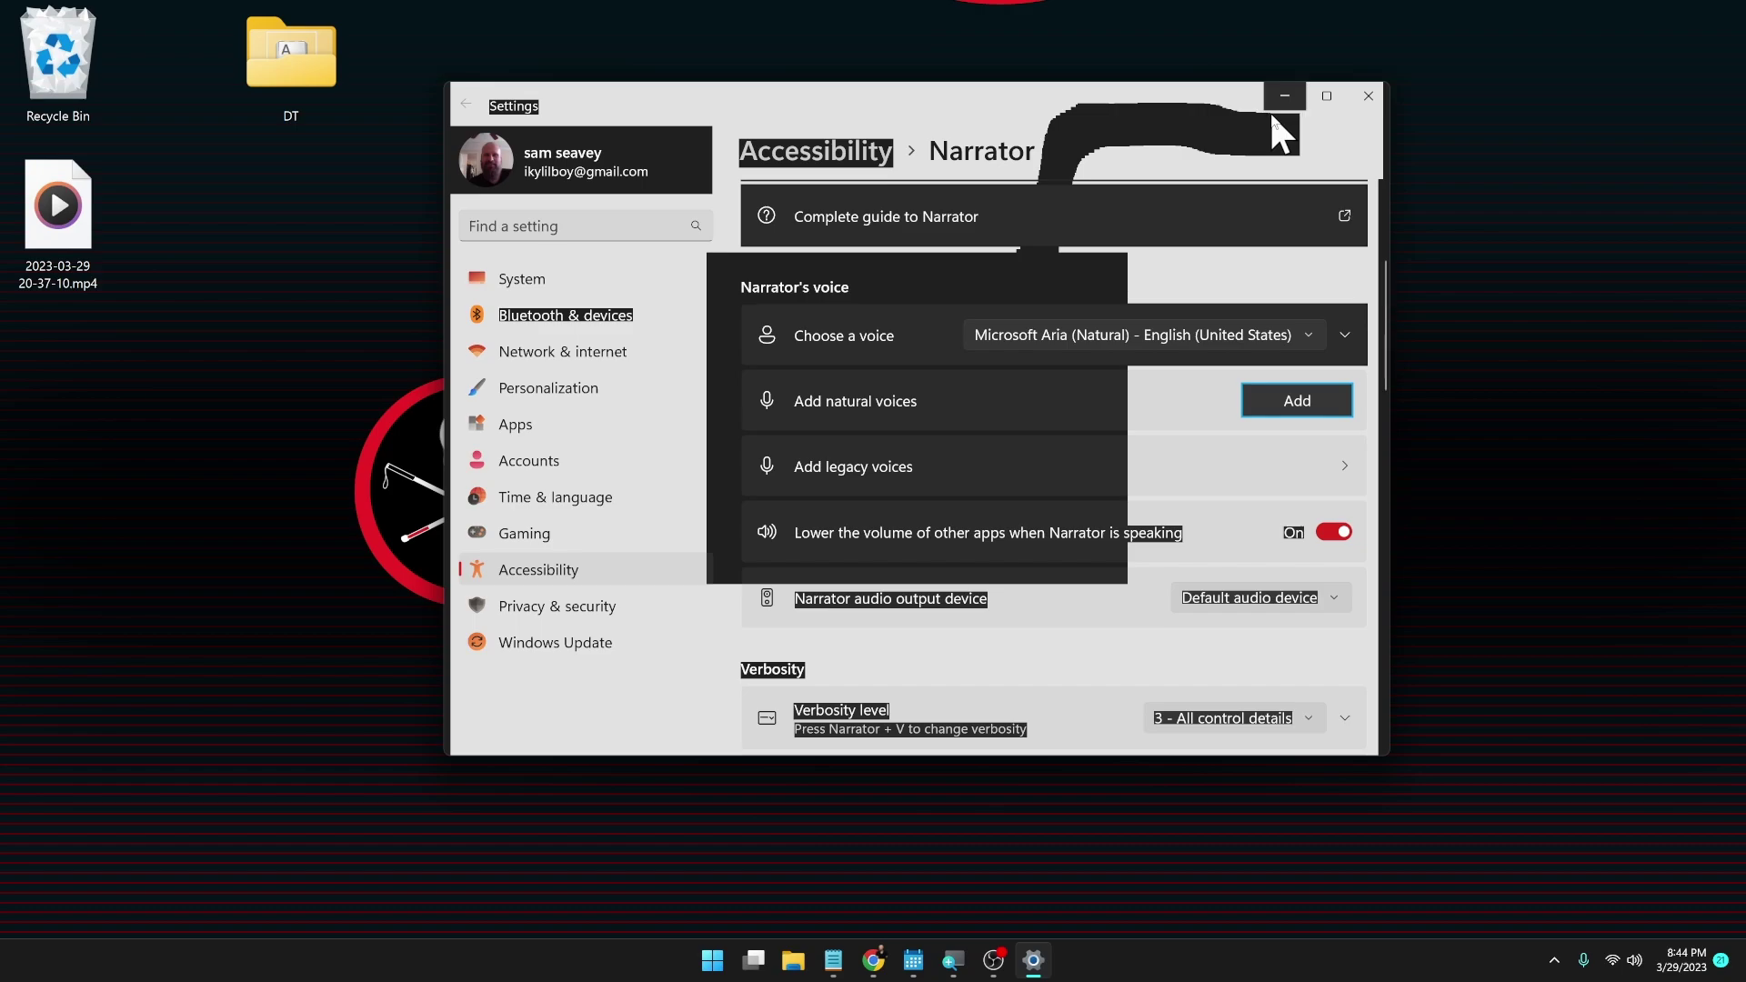
pyautogui.hotkey('alt', 'F4')
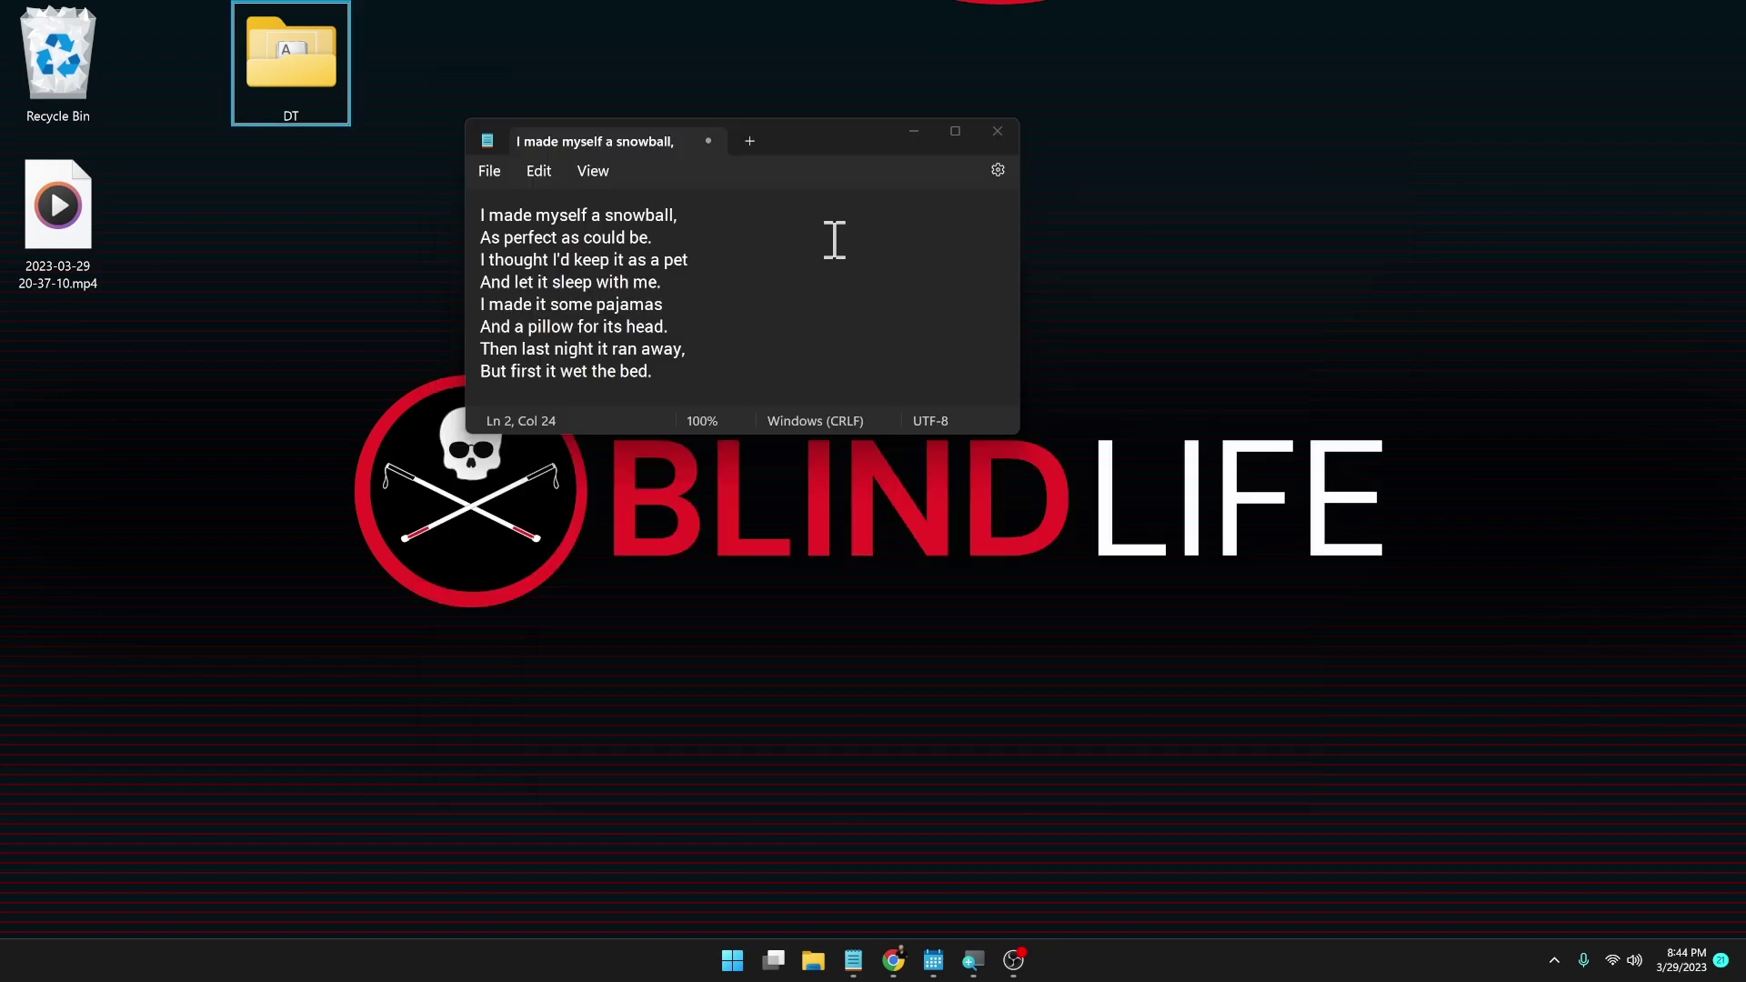
# - Have Narrator read the poem from line one down to line seven, 'Then last night it ran away.'
pyautogui.click(515, 208)
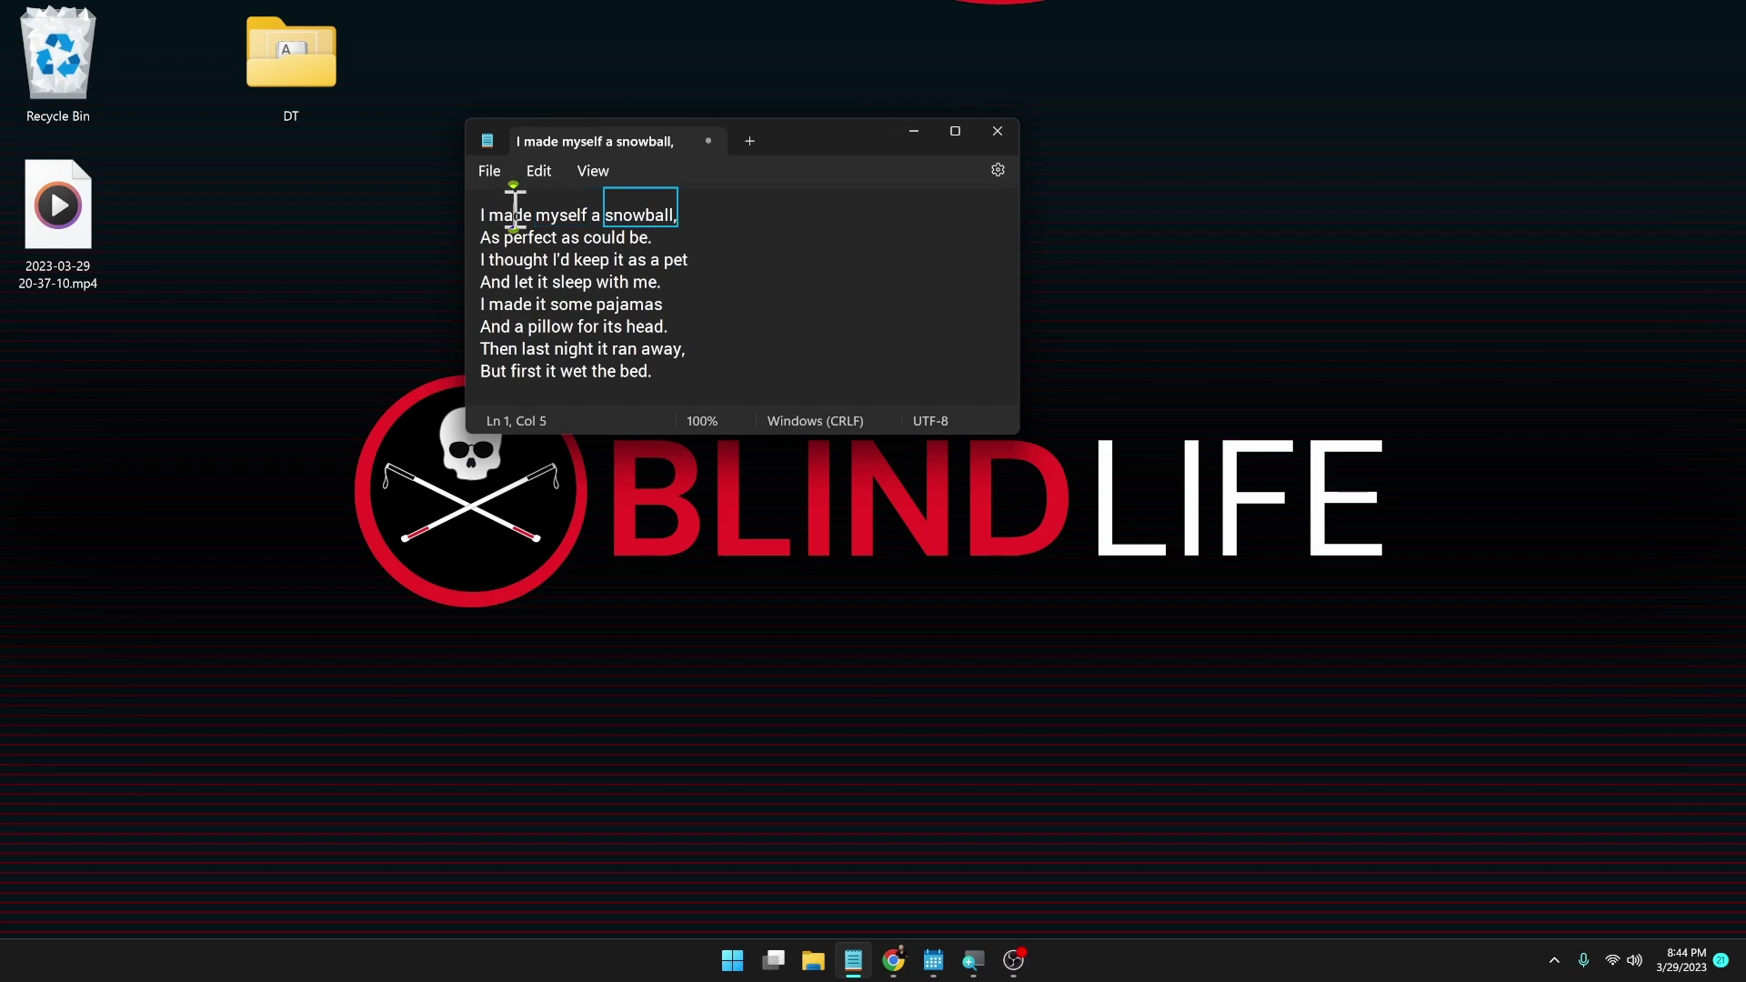
pyautogui.press('Down')
pyautogui.press('Down')
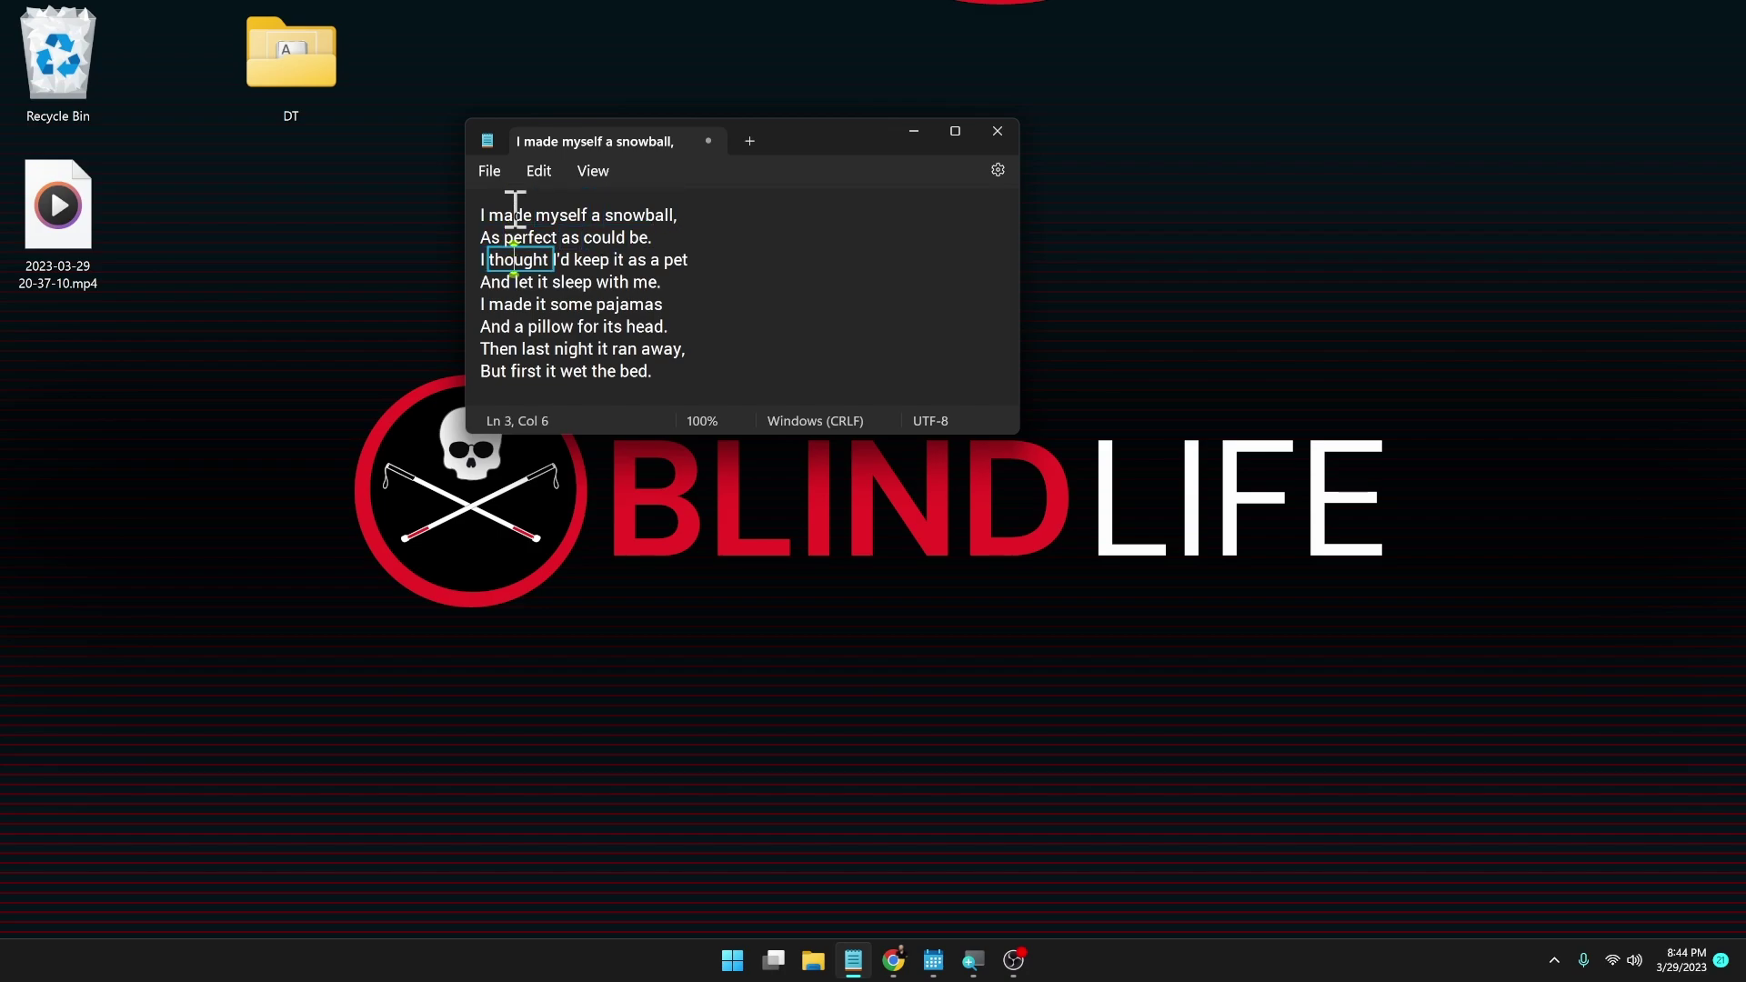
pyautogui.press('Down')
pyautogui.press('Down')
pyautogui.press('Down')
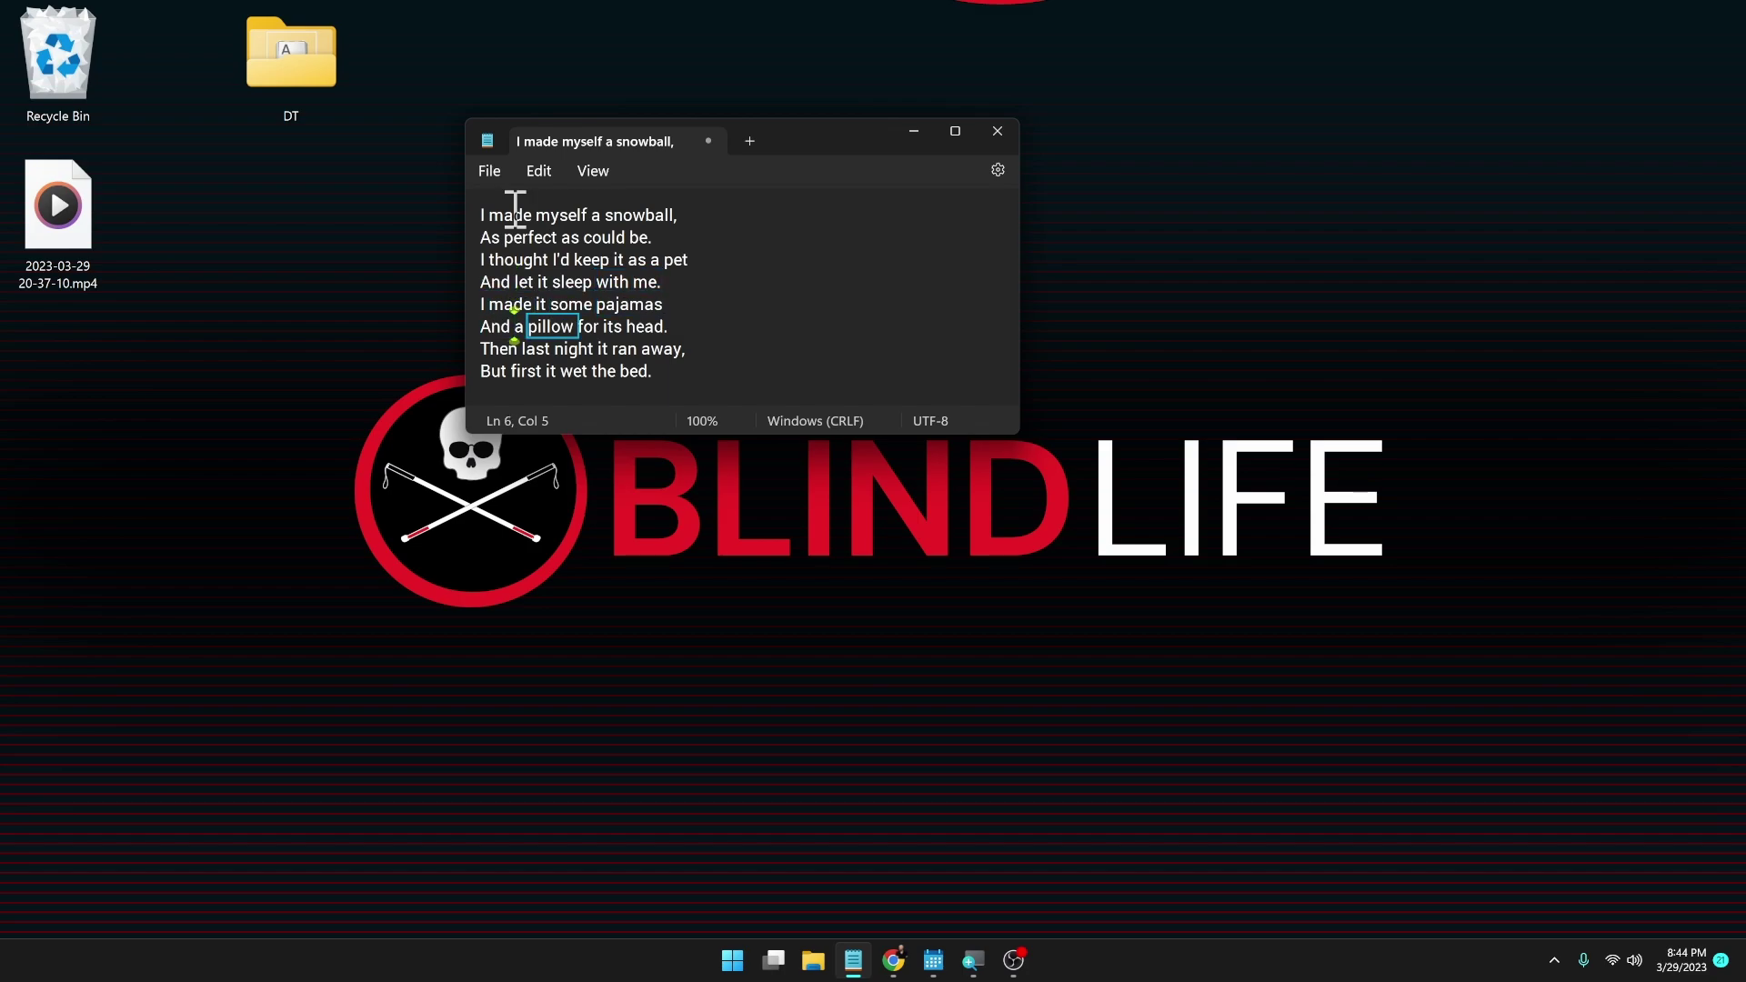
pyautogui.press('Down')
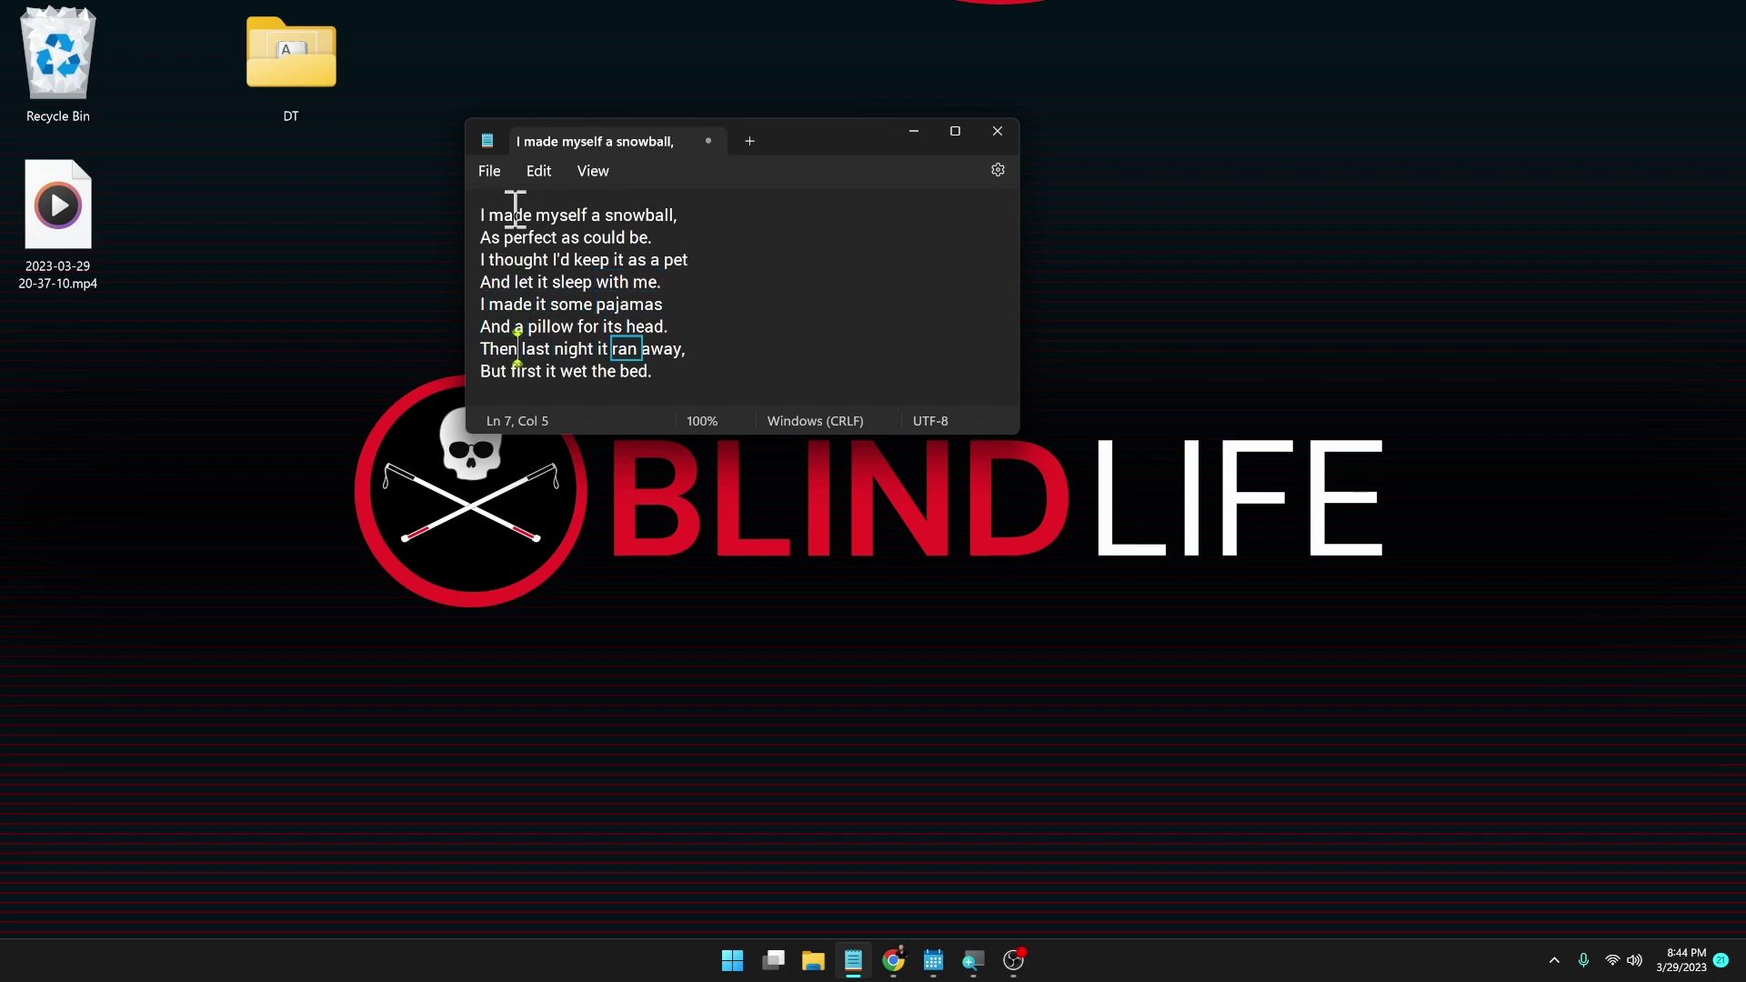
pyautogui.press('Down')
# - Close Notepad and open the Accessibility > Magnifier settings page
pyautogui.hotkey('alt', 'F4')
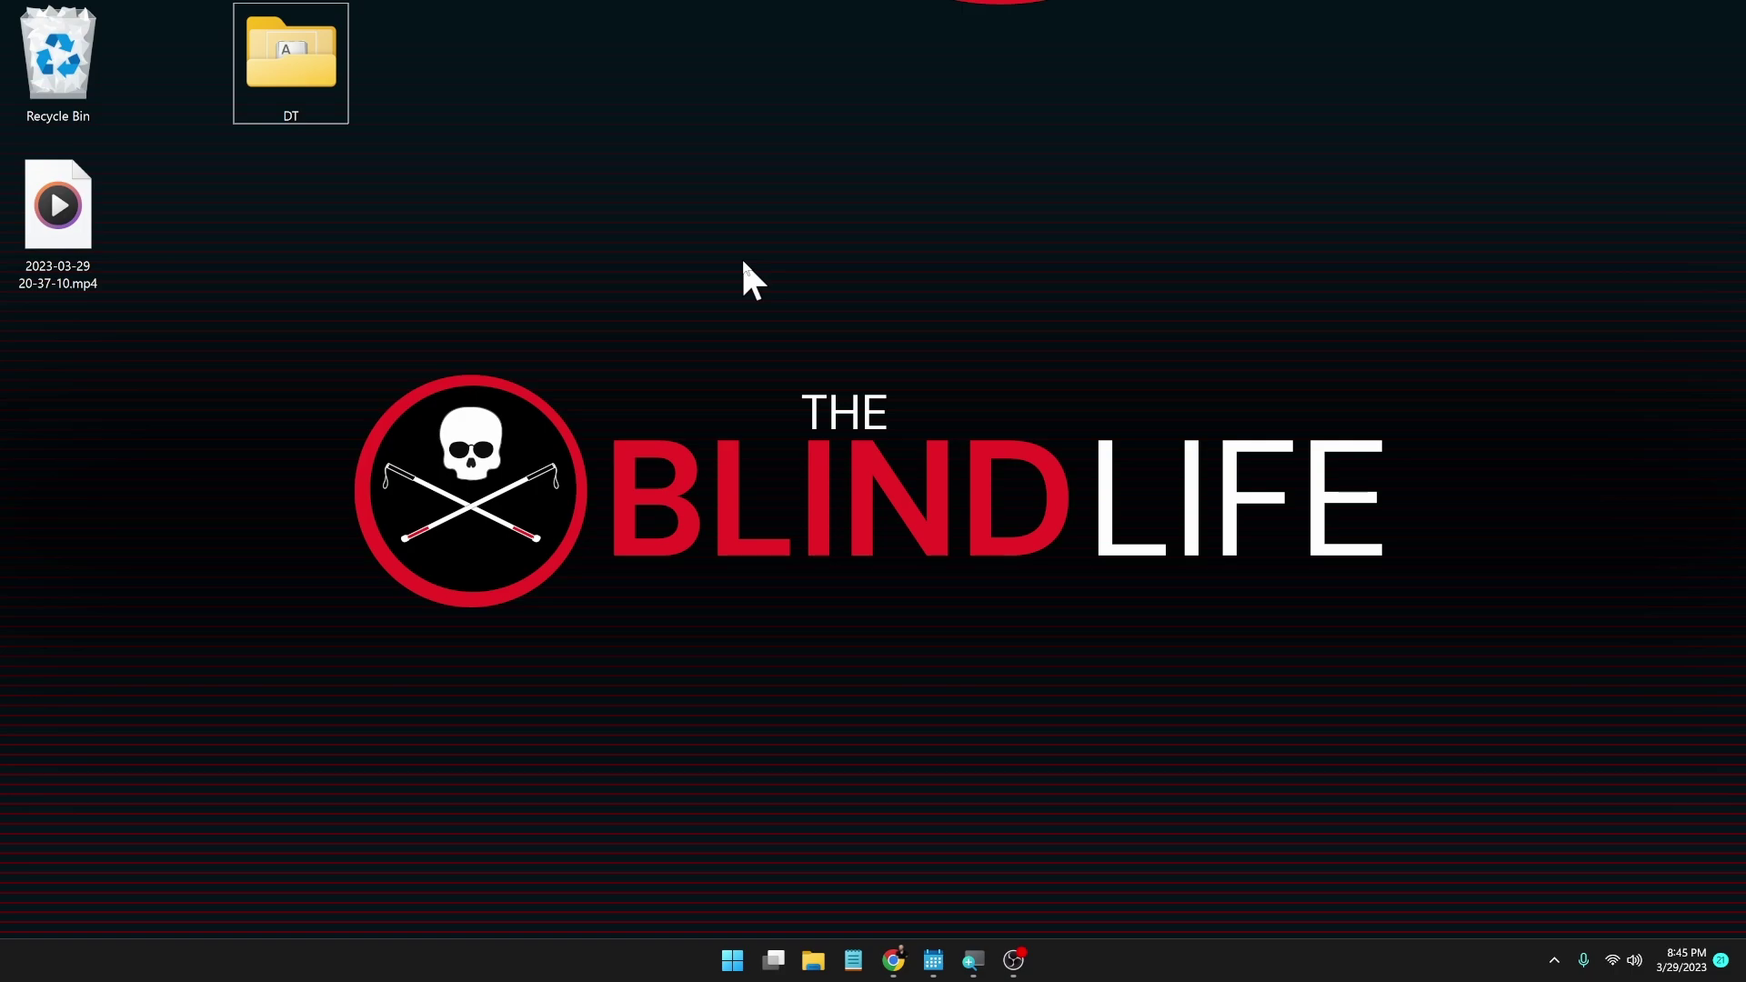
pyautogui.press('ctrl+super+m')
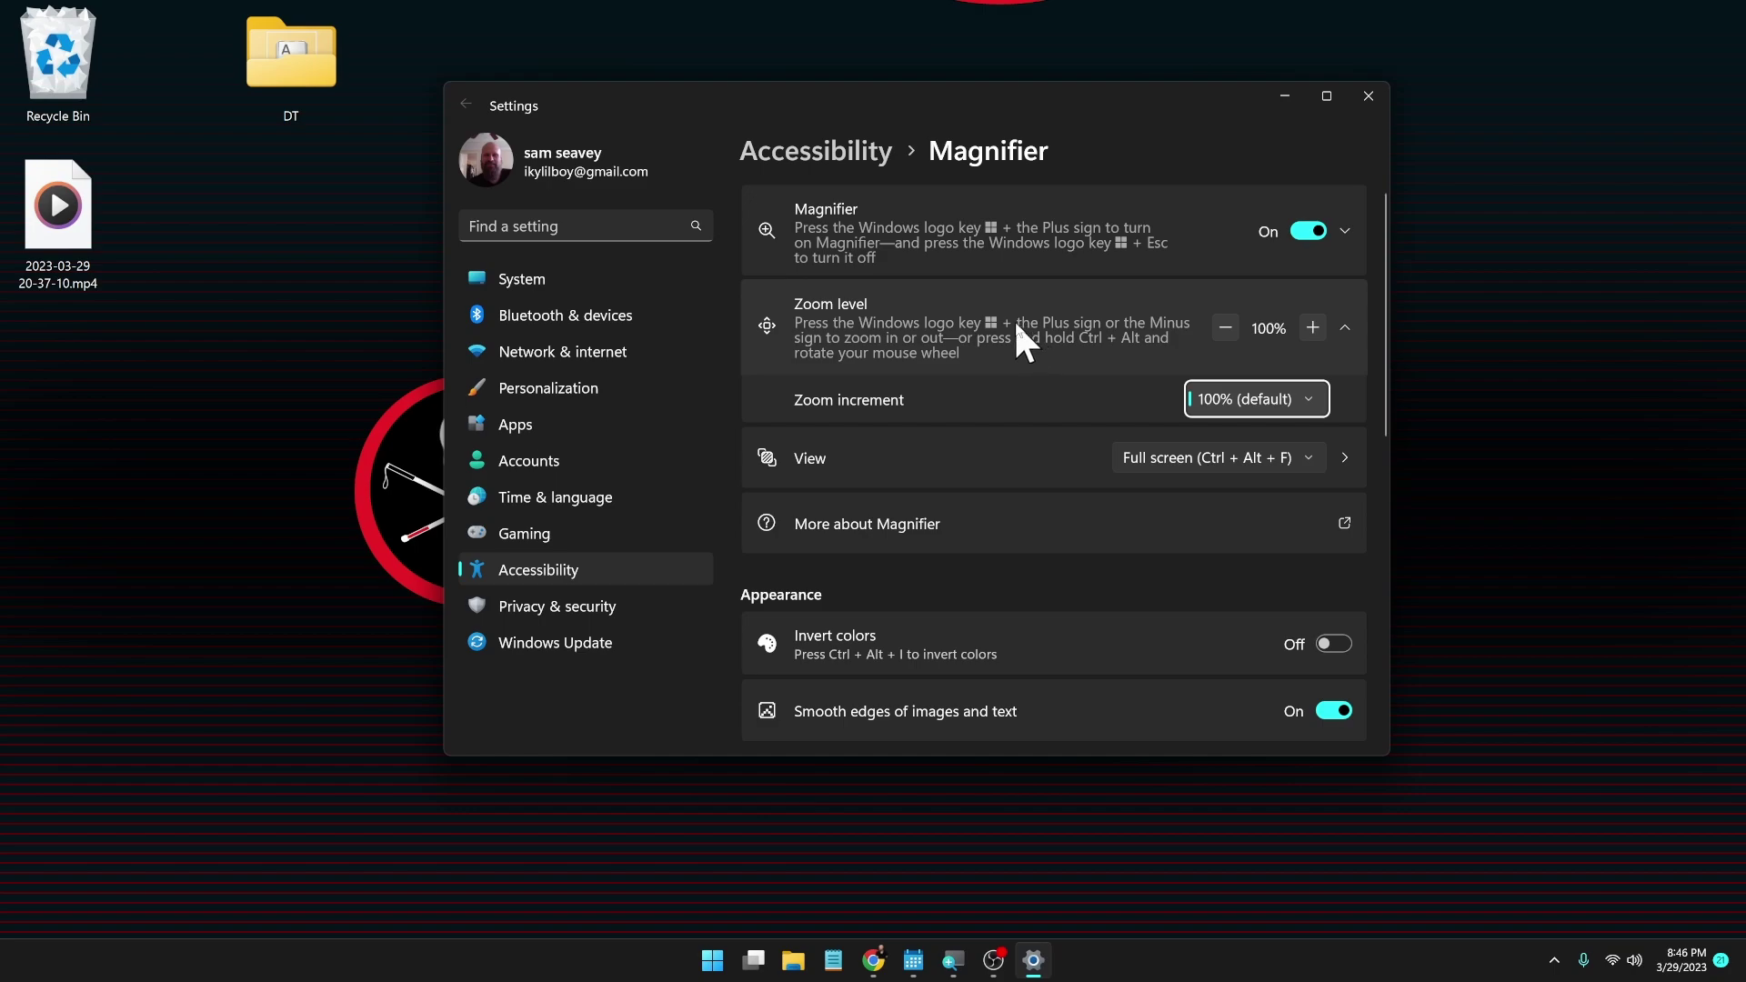
pyautogui.scroll(-1, 859, 320)
pyautogui.scroll(-3, 855, 306)
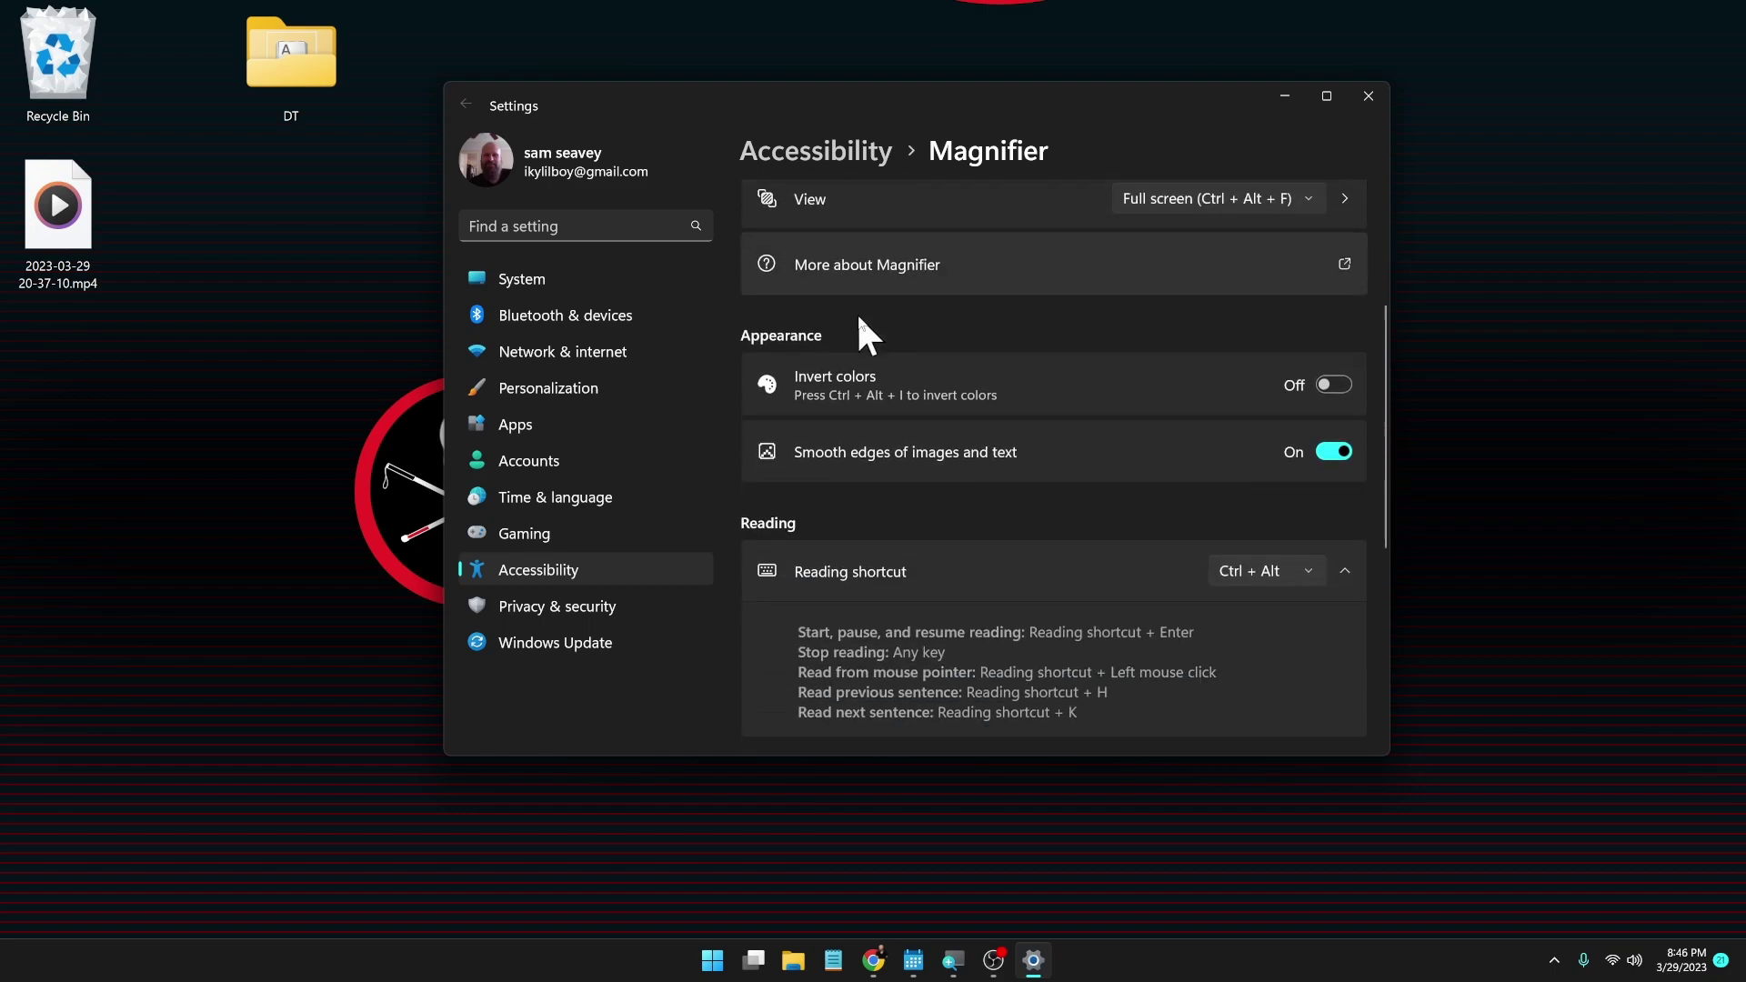
# - Zoom in on the Reading section to show its Ctrl + Alt reading shortcut
pyautogui.press('super+plus')
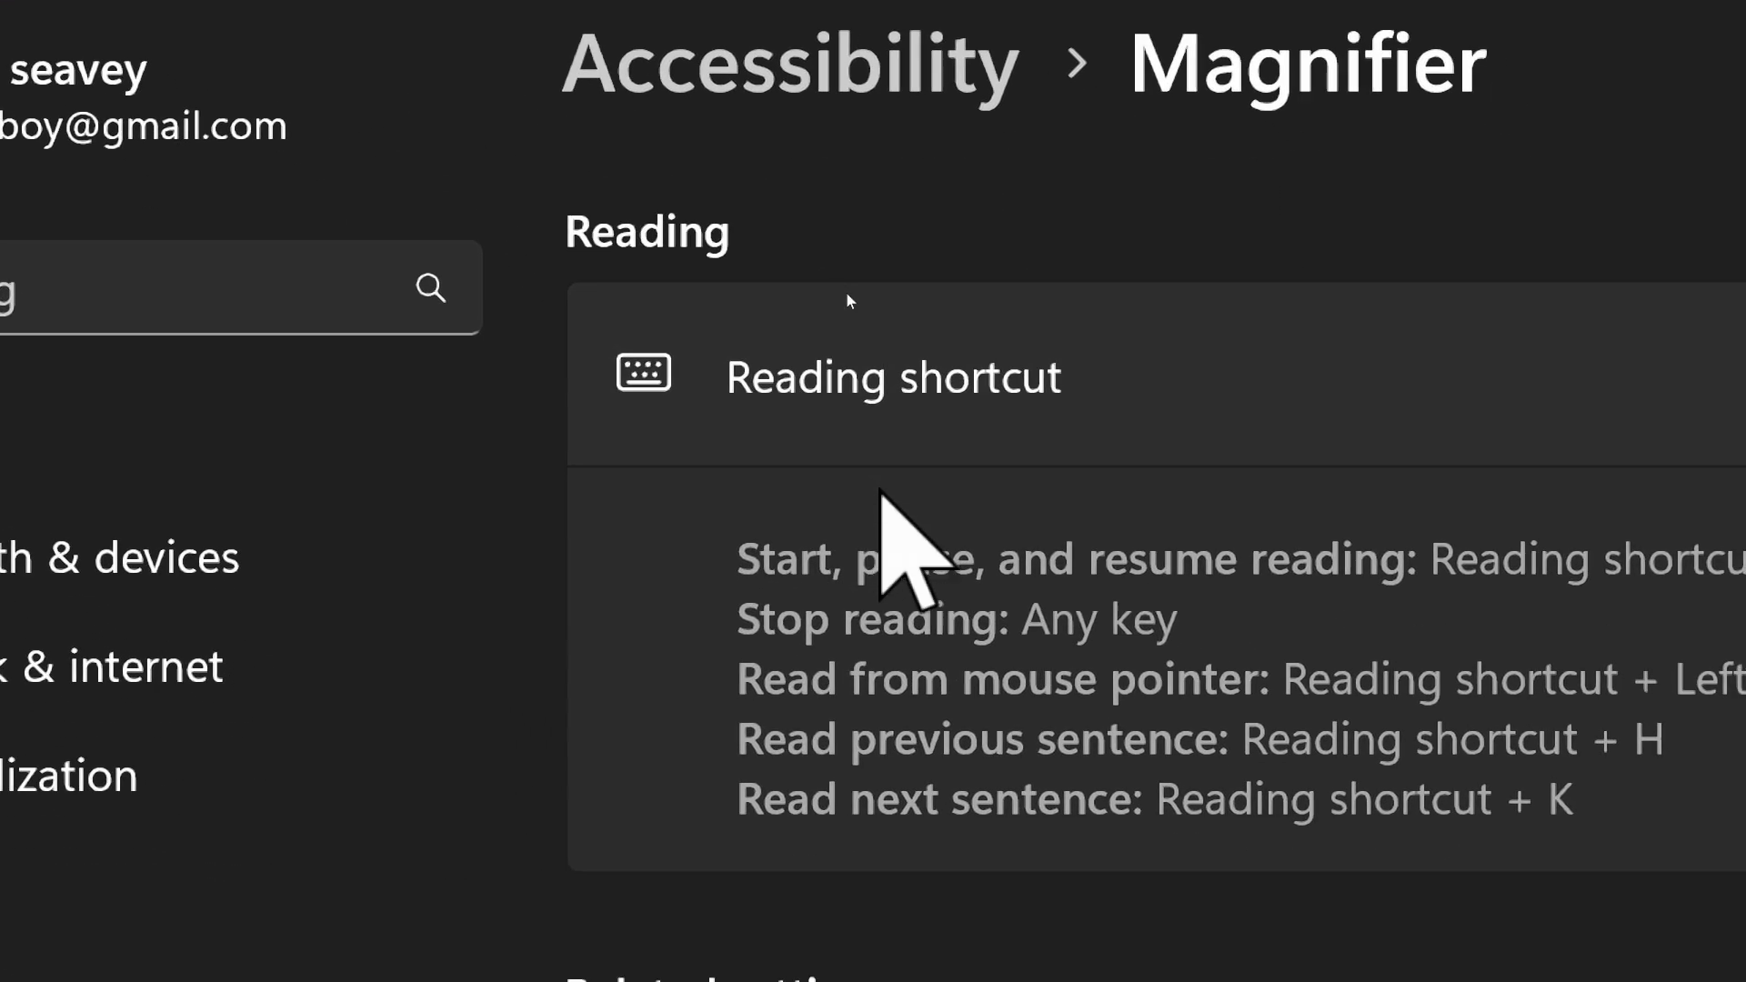
pyautogui.scroll(-3, 846, 292)
pyautogui.scroll(-1, 872, 362)
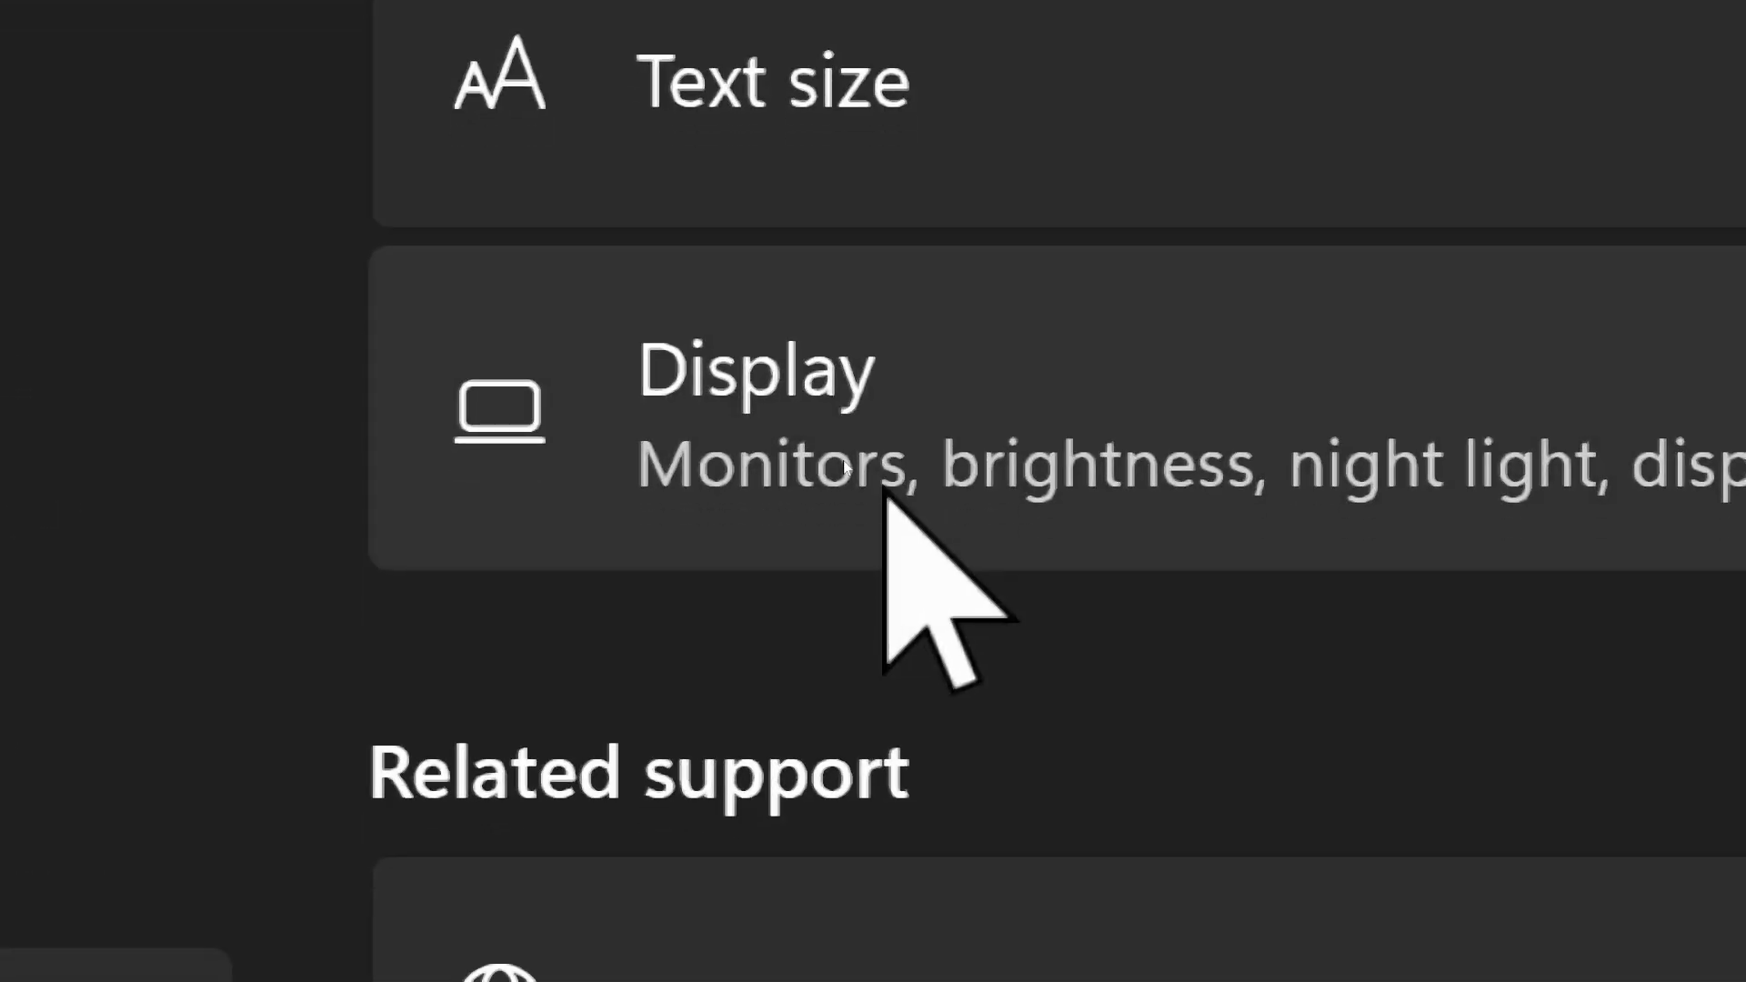
pyautogui.scroll(5, 855, 587)
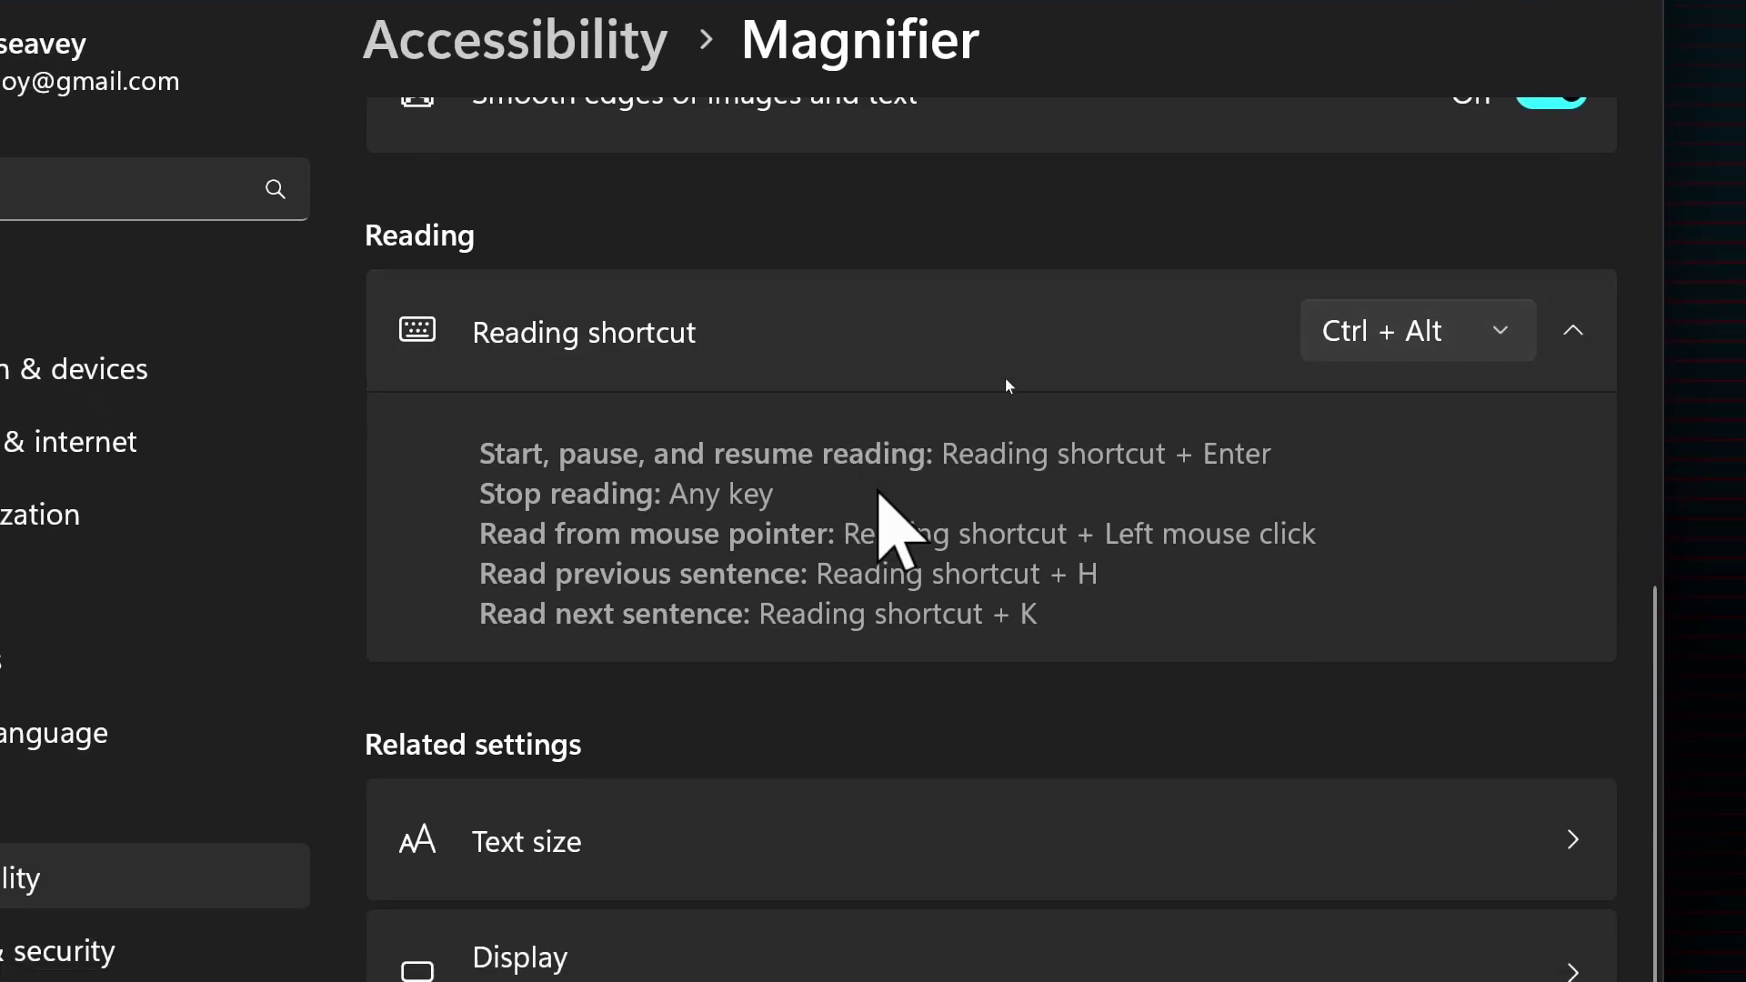
pyautogui.scroll(2, 879, 498)
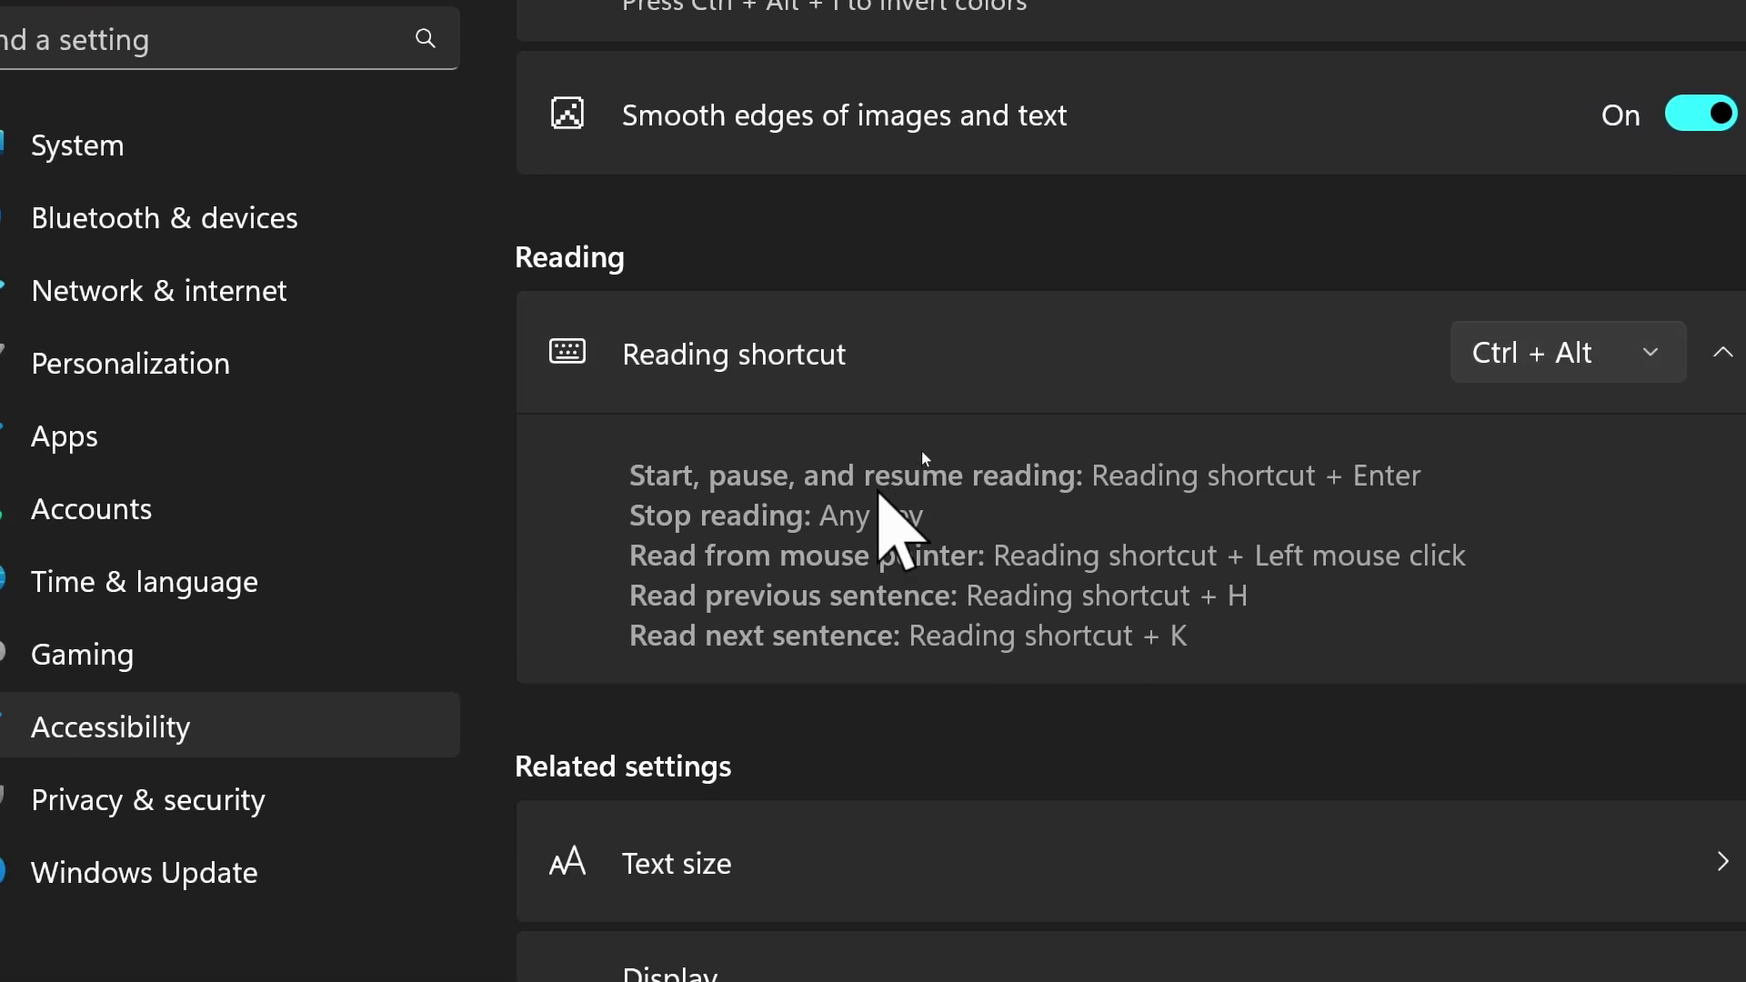